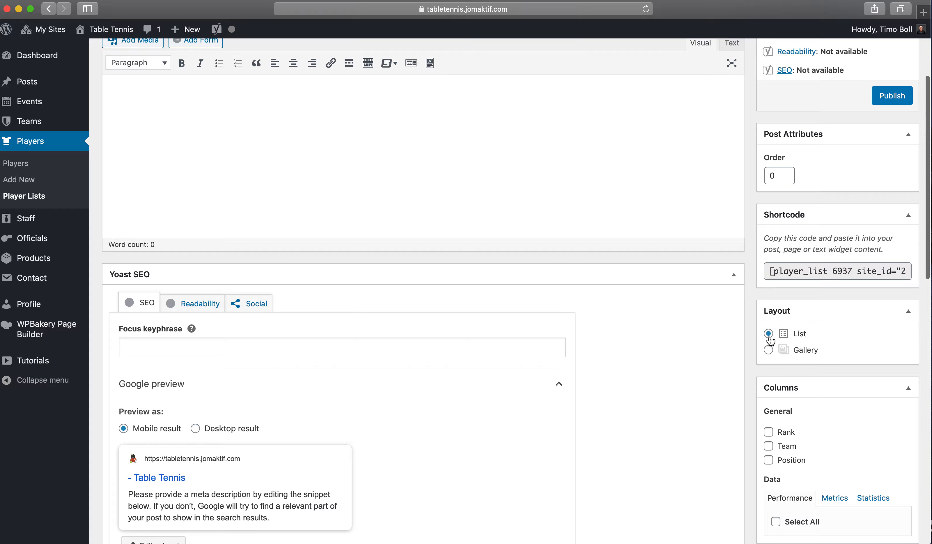
Set the Team filter in the new player list's details to Demo Team A
scroll(769, 338, down, 10)
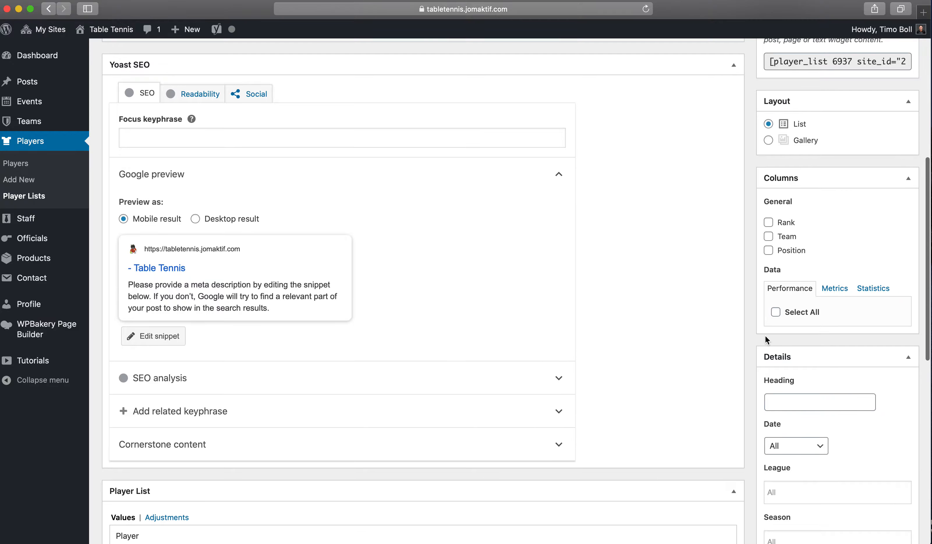
scroll(765, 336, down, 2)
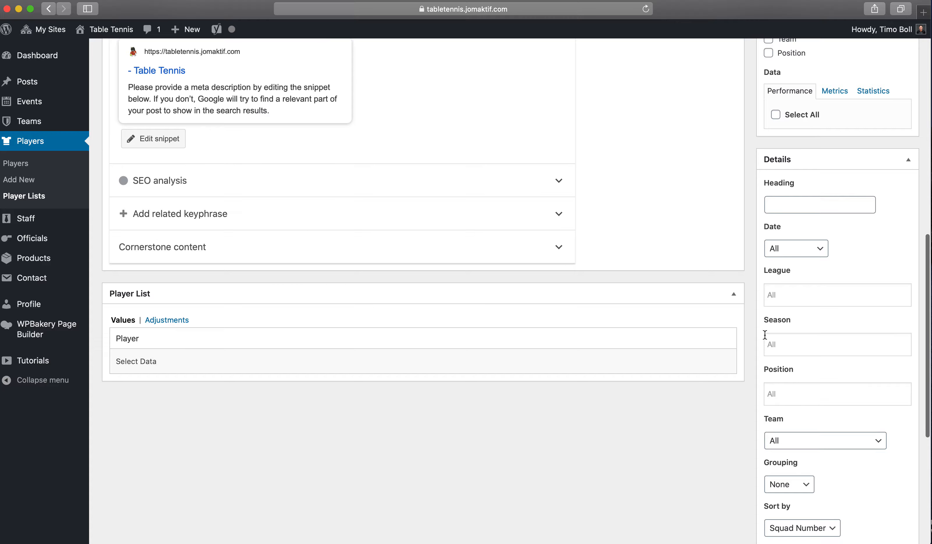
click(778, 340)
click(793, 322)
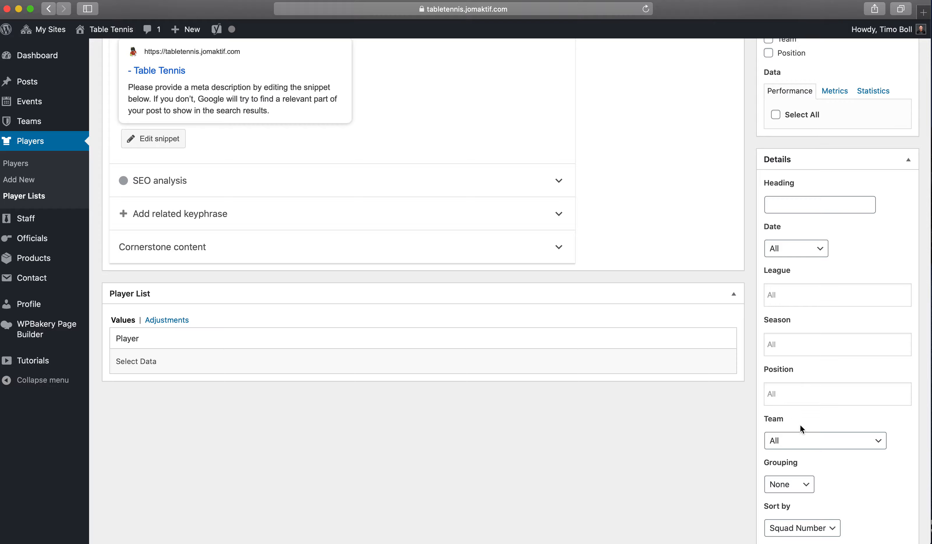
click(797, 440)
click(794, 451)
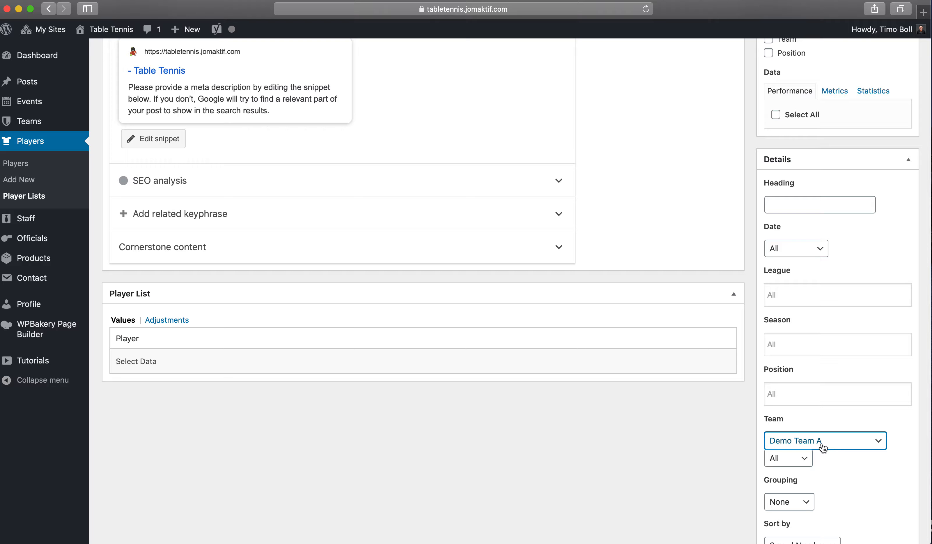
Open Demo Team A for editing, enter "Dummy test for Demo Team A" as its description, and update the team
scroll(532, 294, up, 10)
click(22, 203)
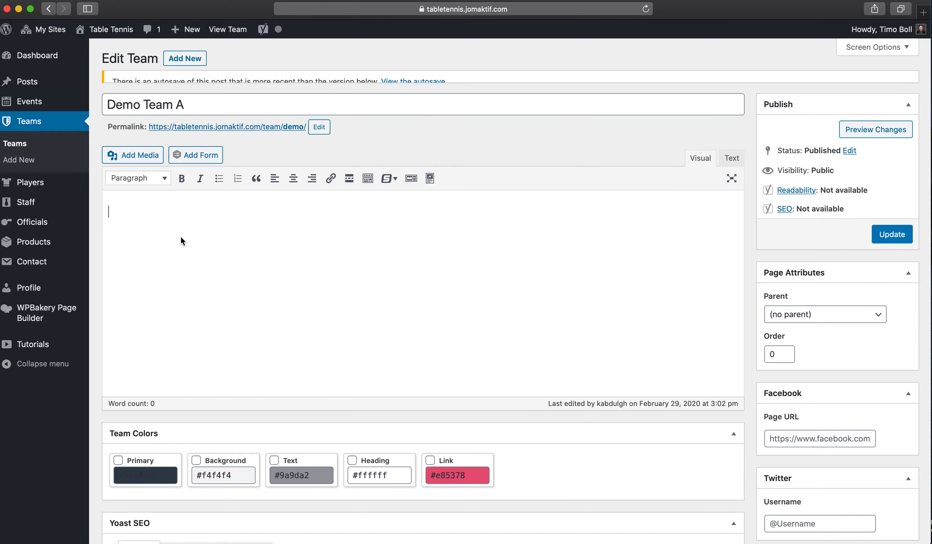
click(181, 239)
text(D)
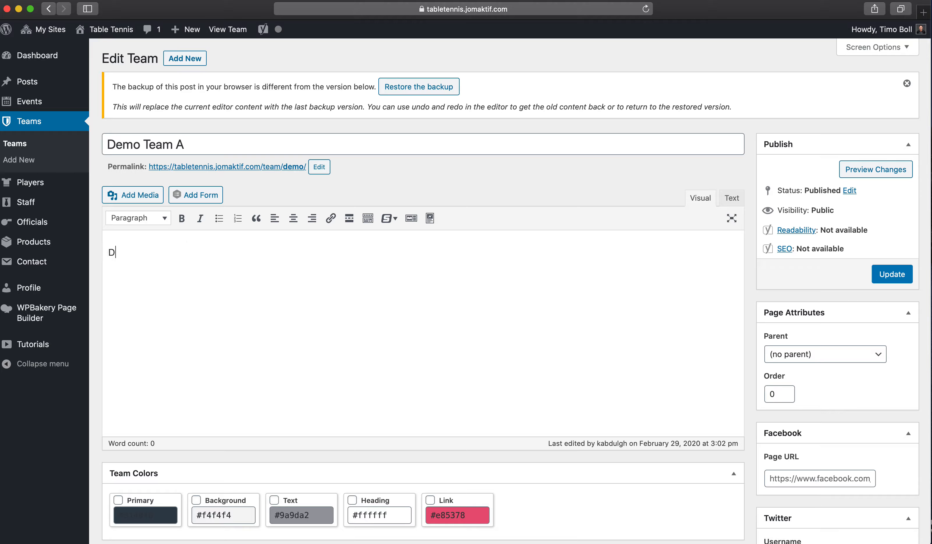
text(ummy test for Dem)
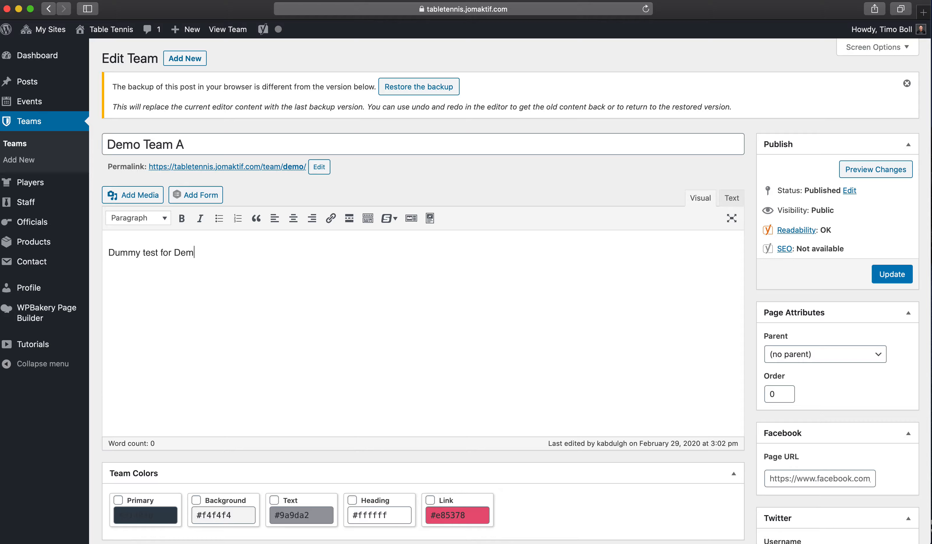
text(o A)
key(BackSpace)
text(Team A)
click(895, 274)
View the public page of Demo Team A down to its footer
click(474, 25)
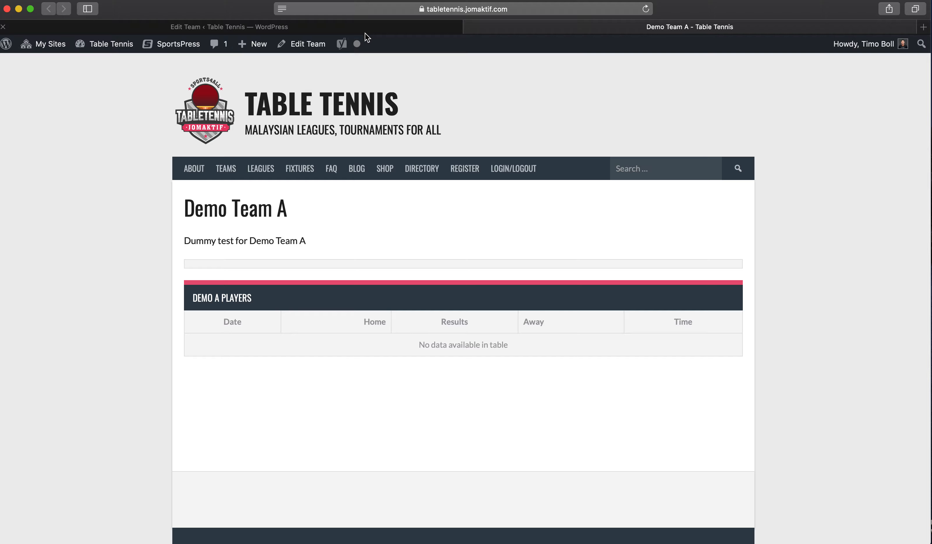
scroll(298, 134, down, 1)
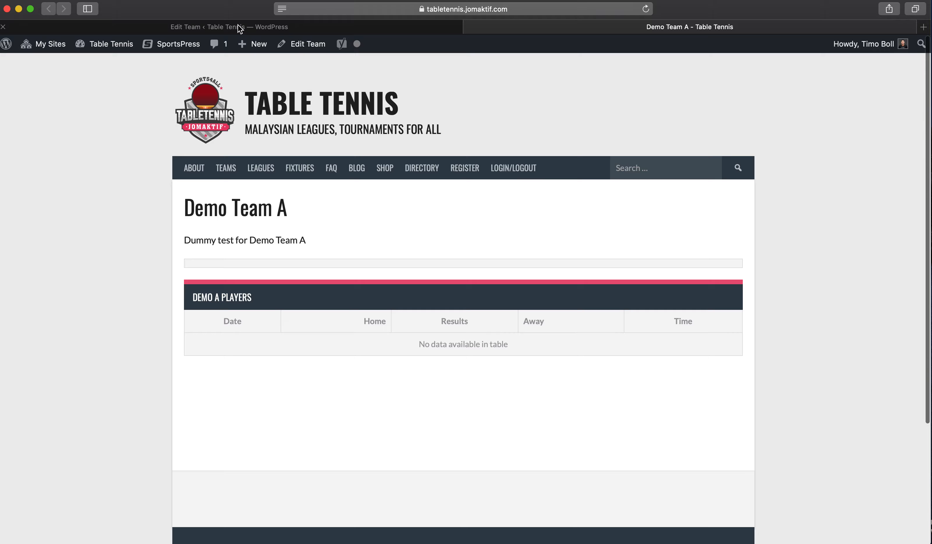
scroll(287, 152, down, 5)
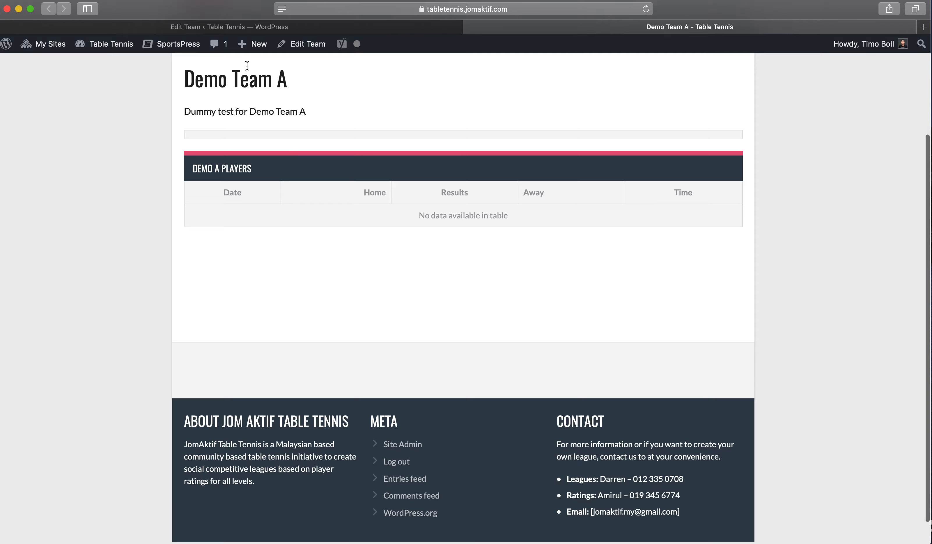
Insert the library image SiB_A_vs_GT_Unstoppable_Round2.jpg above the description of Demo Team A and preview the changes
click(231, 29)
scroll(318, 261, down, 3)
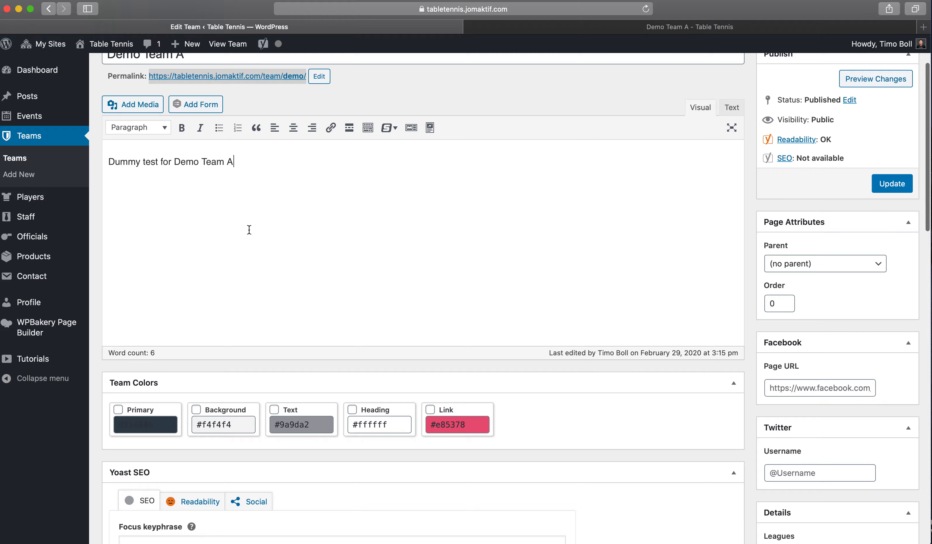
scroll(477, 271, down, 15)
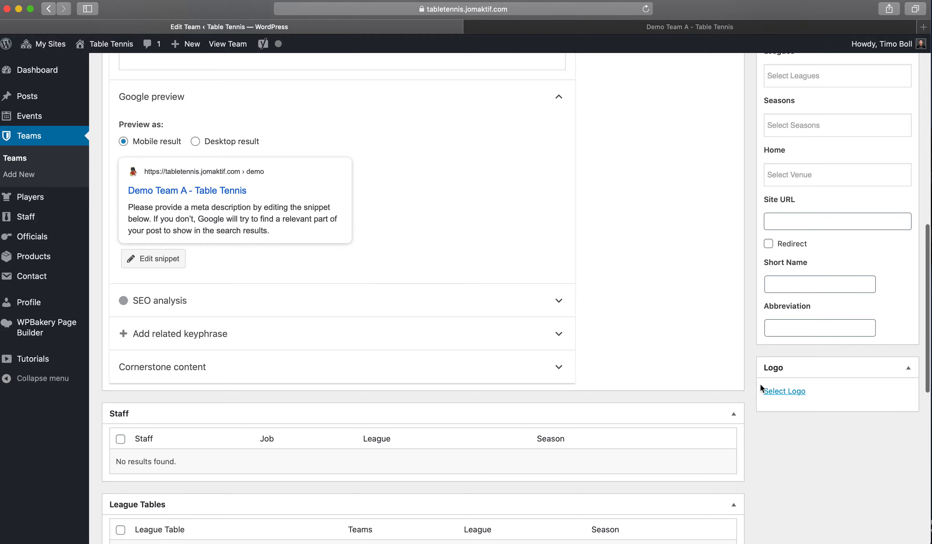
scroll(749, 380, up, 15)
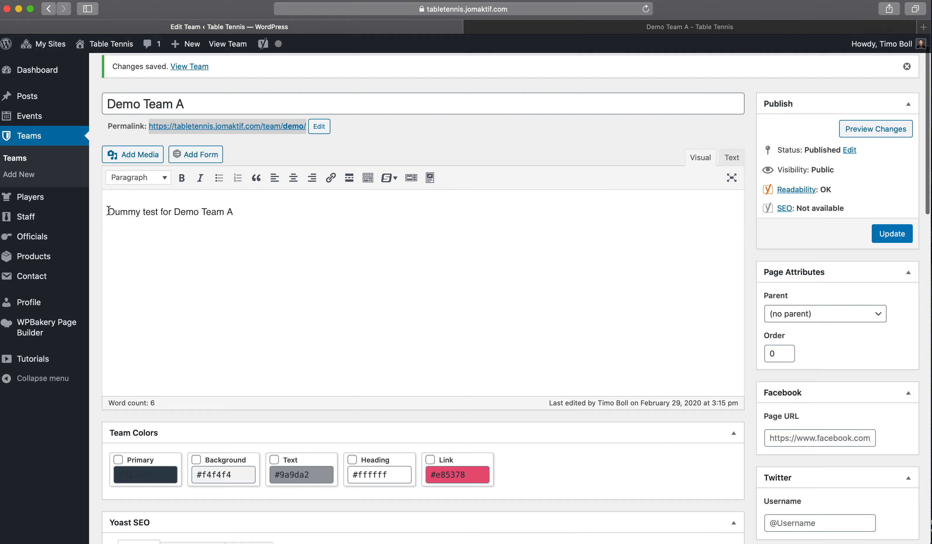
key(Return)
click(132, 155)
click(299, 446)
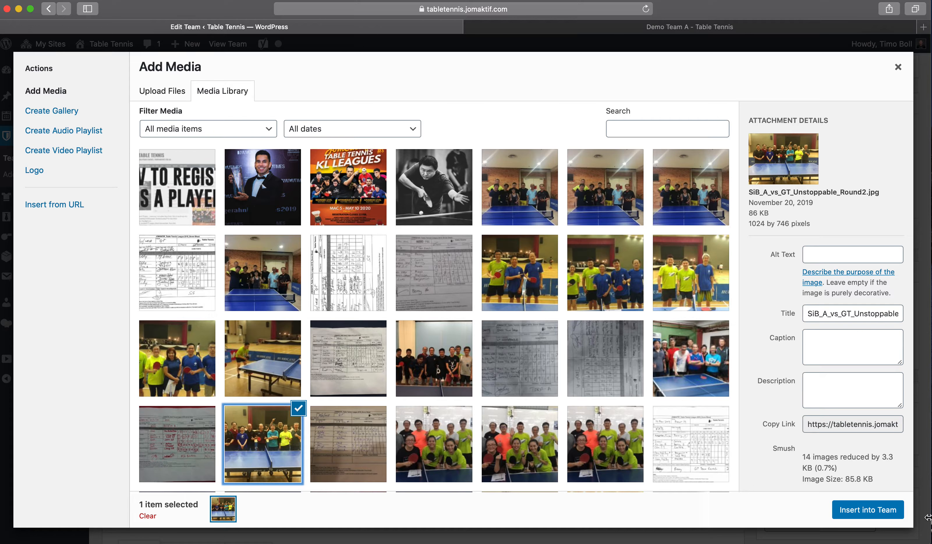
click(868, 509)
click(855, 129)
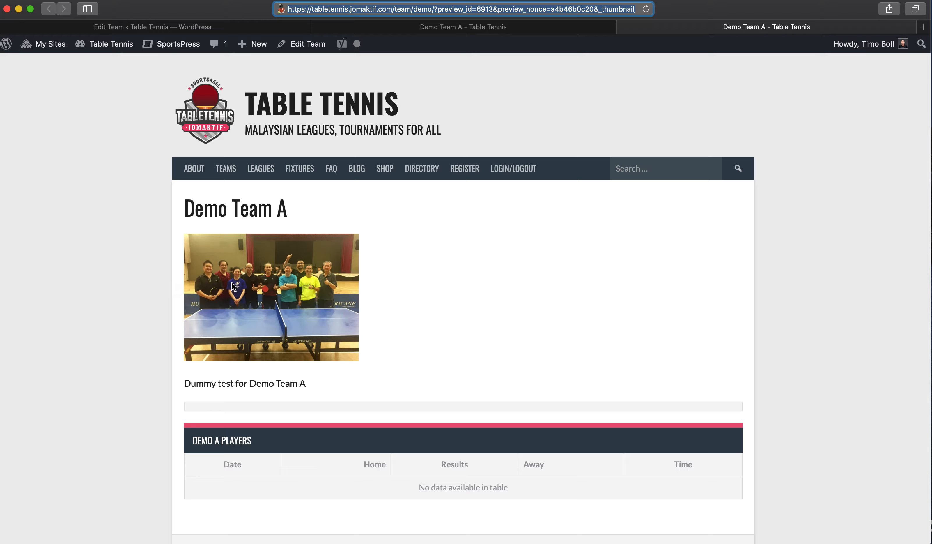
click(473, 29)
Set the inserted team photo to Full Size – 1024 × 746 and check it in the page preview
click(190, 26)
click(202, 236)
click(224, 205)
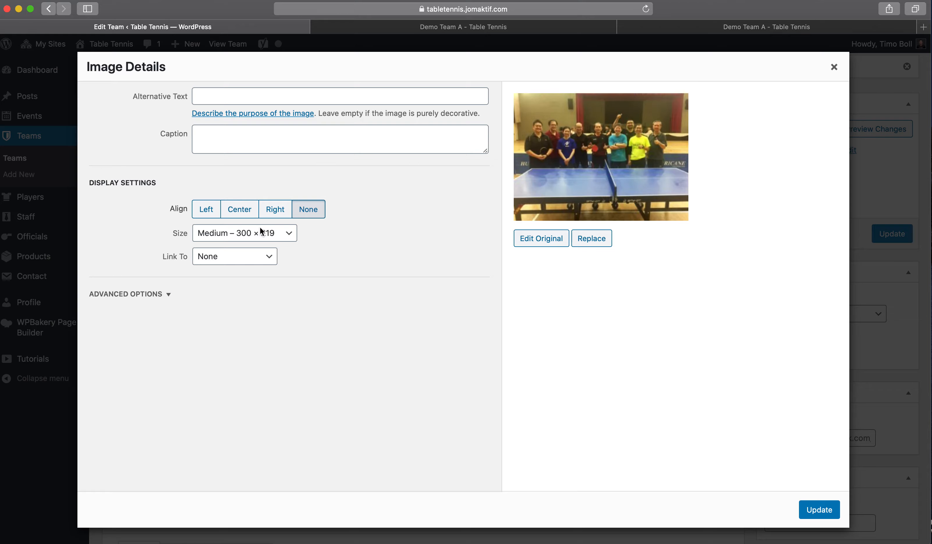
click(236, 232)
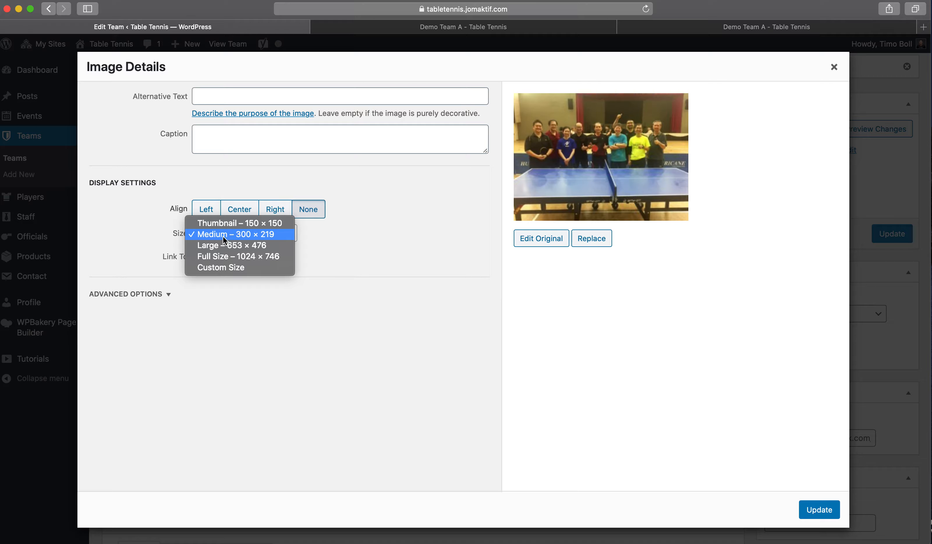
click(221, 257)
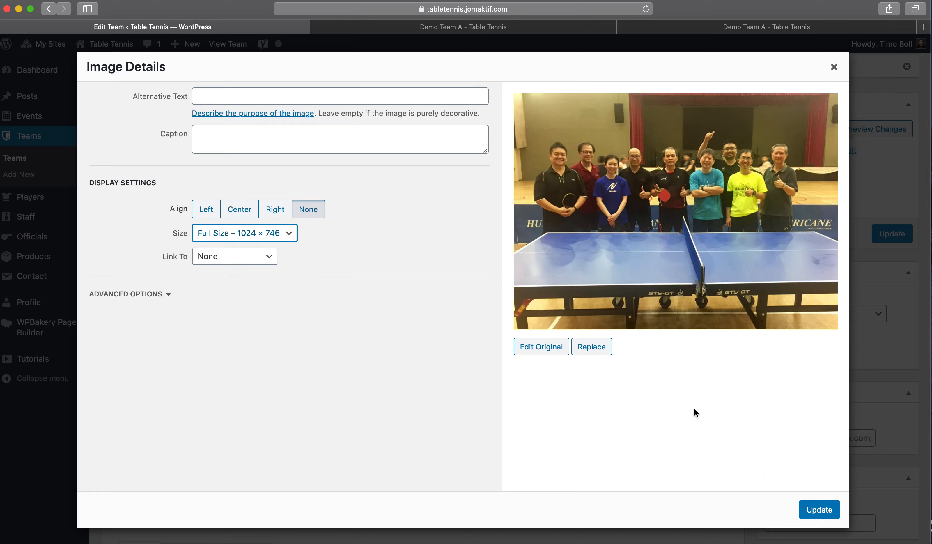
click(815, 510)
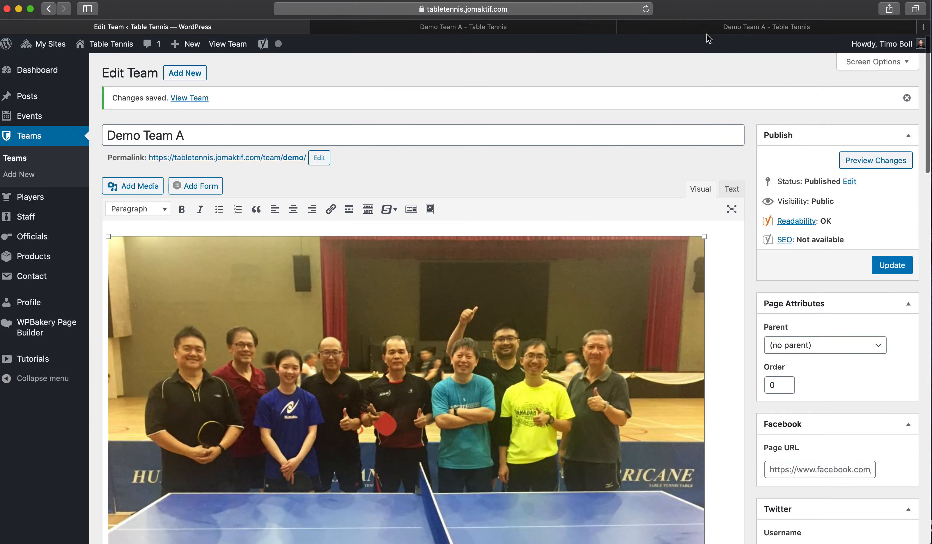
click(705, 30)
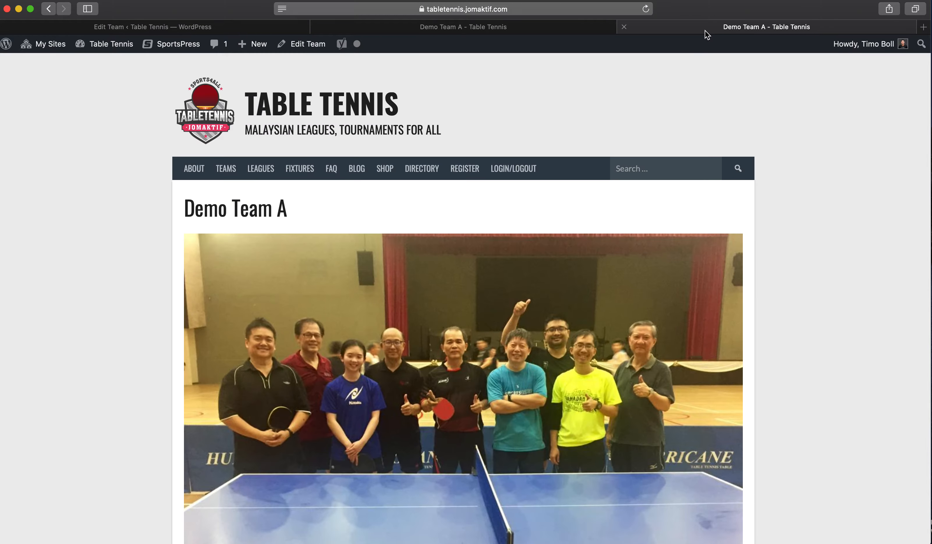
scroll(508, 296, down, 10)
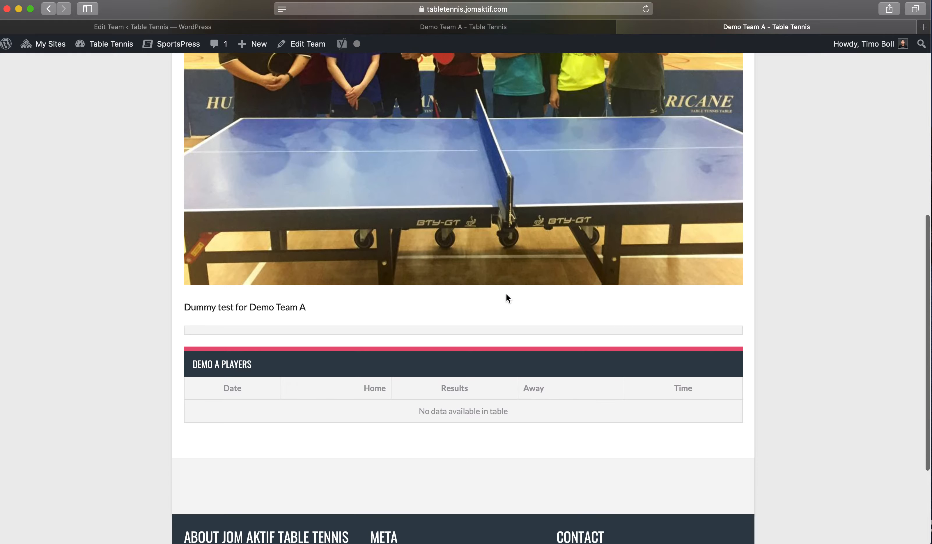
Add an empty line below the description text of Demo Team A
click(203, 29)
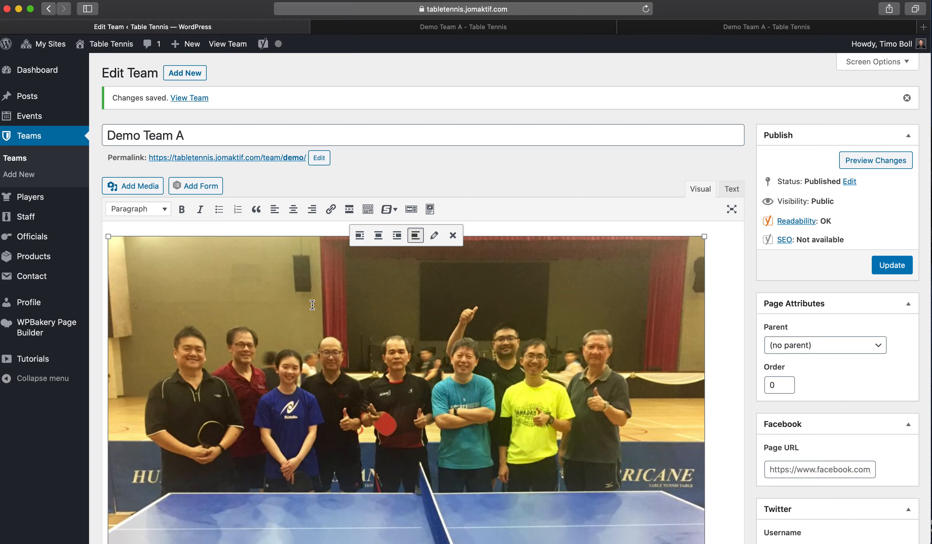
scroll(311, 305, down, 3)
scroll(312, 305, down, 1)
click(257, 422)
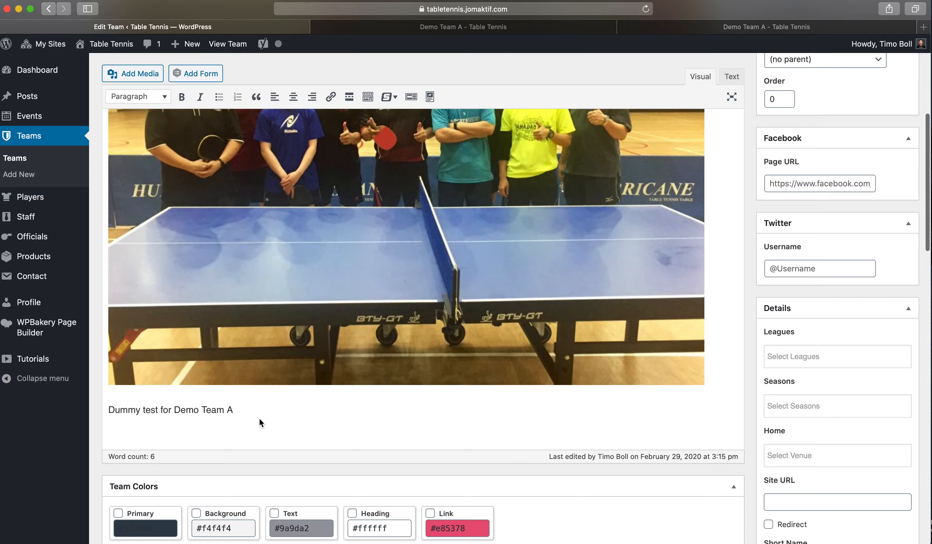
key(Return)
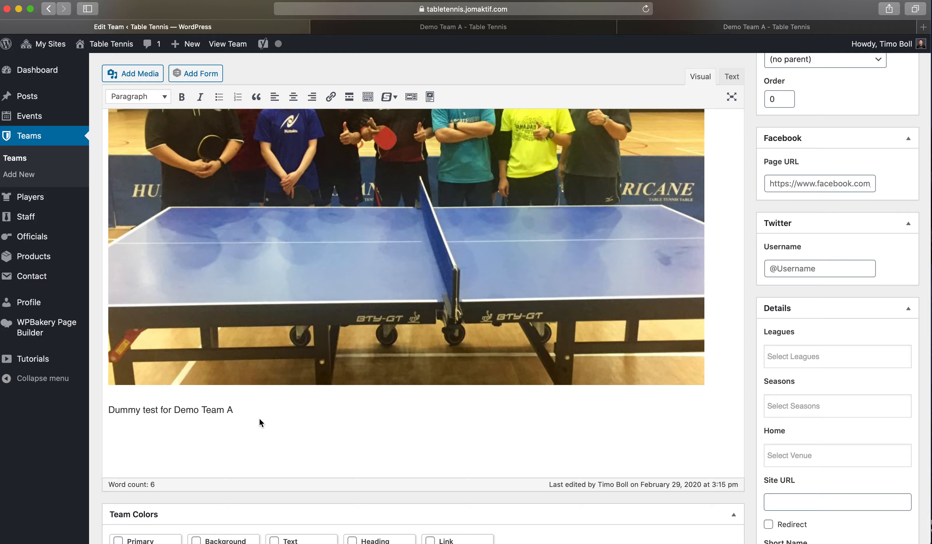
scroll(257, 416, down, 2)
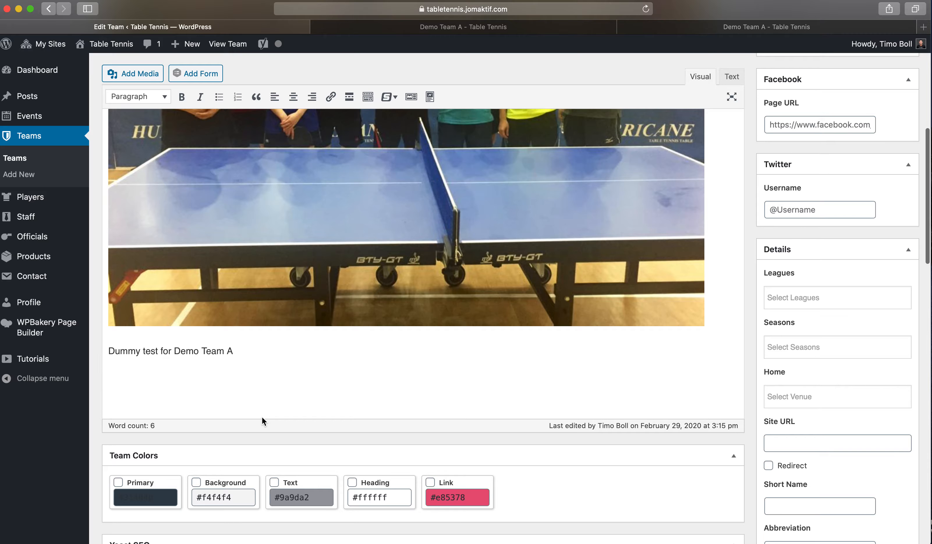
scroll(261, 416, down, 8)
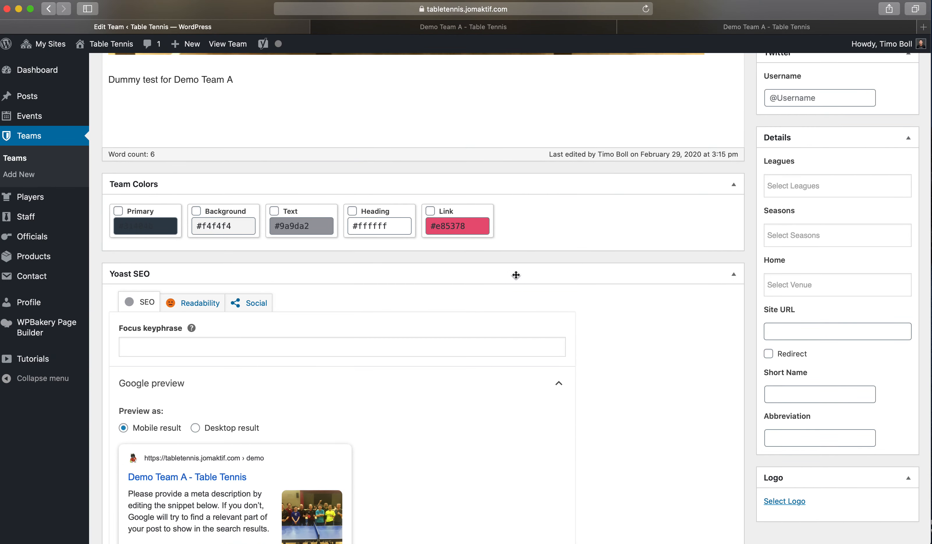
Open the public page of the intermediate team GT2 Slingshot as a reference
click(484, 28)
scroll(308, 109, up, 5)
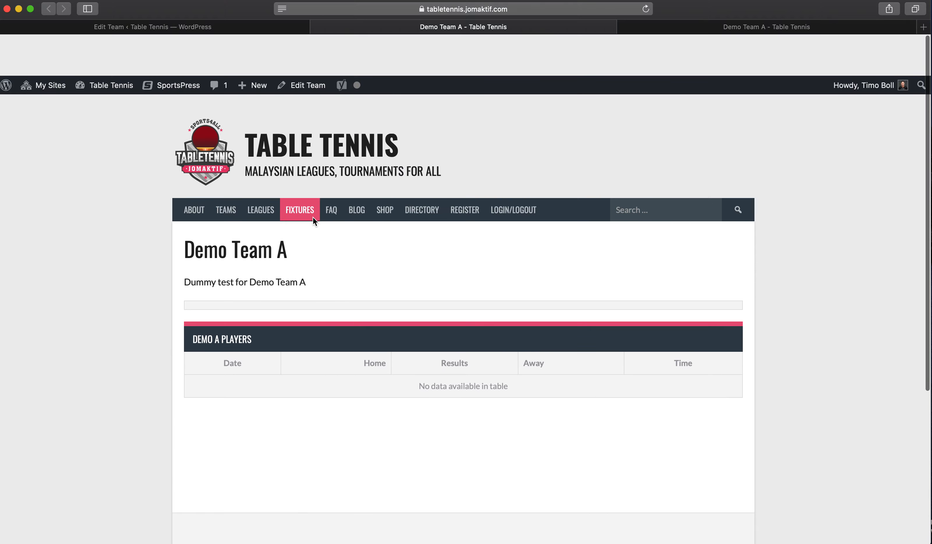
mouse_move(251, 168)
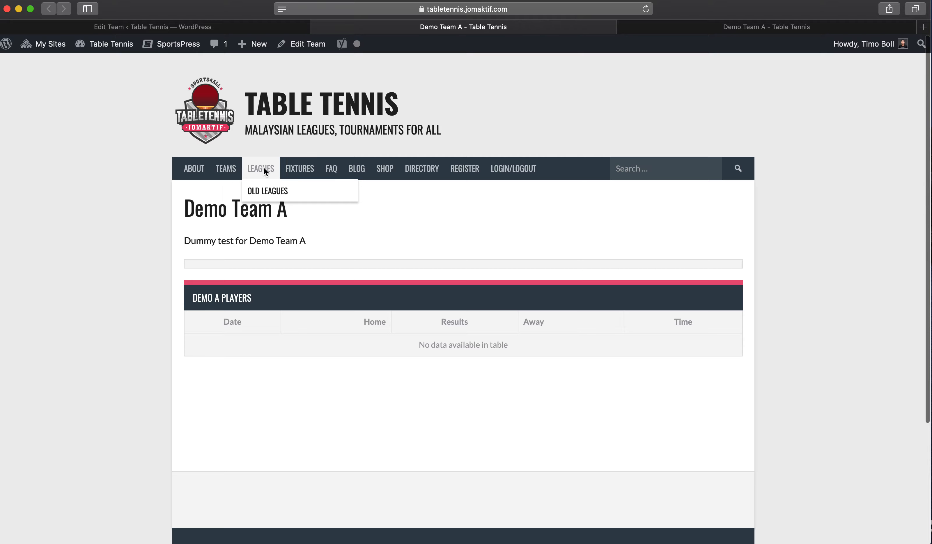
mouse_move(228, 197)
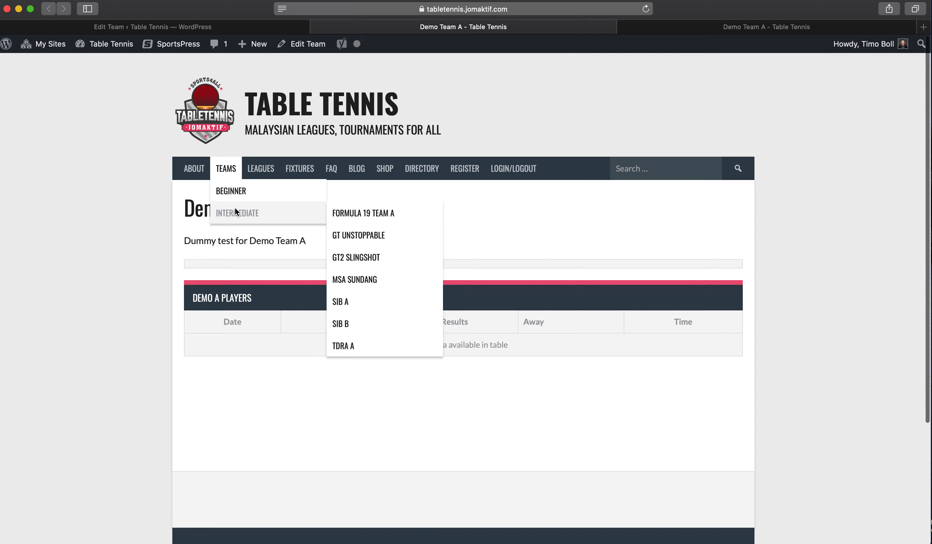
mouse_move(248, 210)
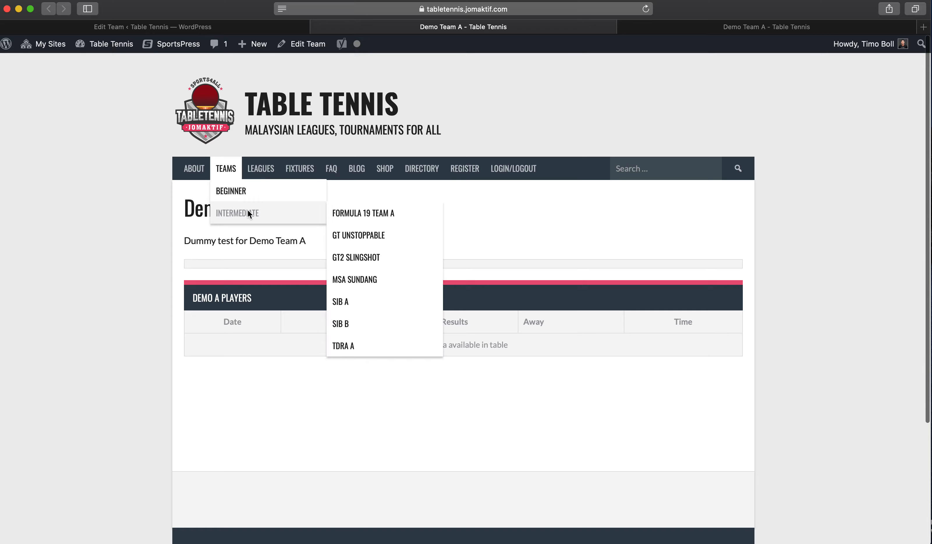
click(366, 253)
Examine the GT2 Slingshot page's description, captain contact, venue map, league details, captain profile and player list
scroll(386, 240, down, 10)
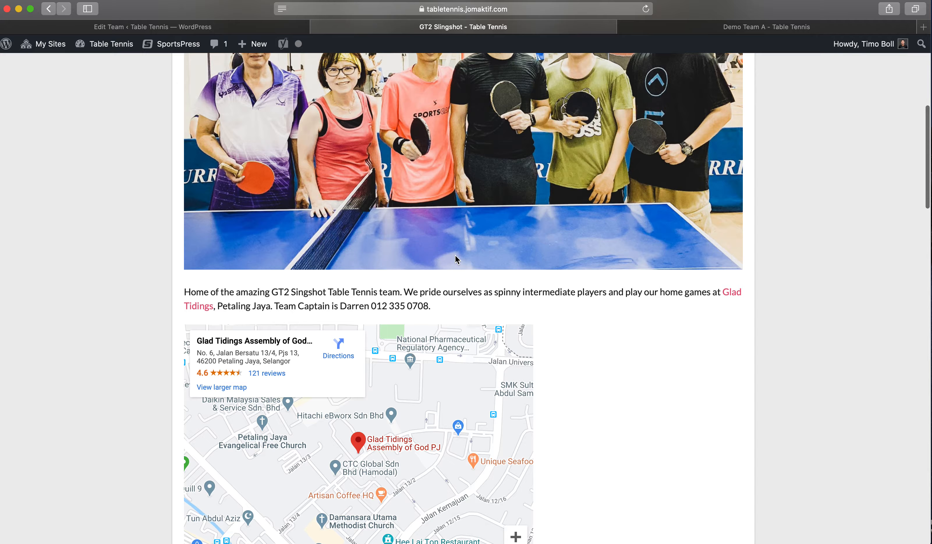
scroll(373, 243, down, 2)
drag(370, 265, 440, 265)
scroll(578, 285, down, 5)
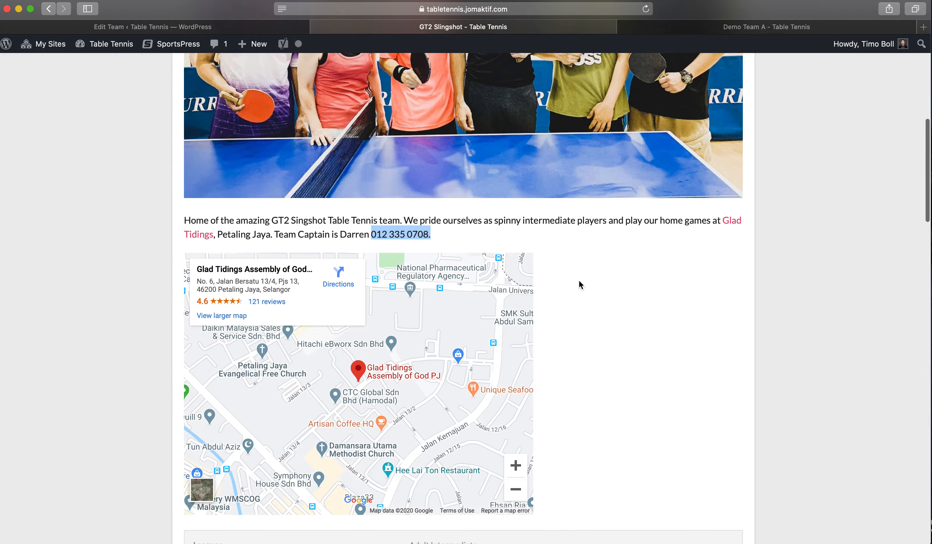
scroll(548, 206, down, 12)
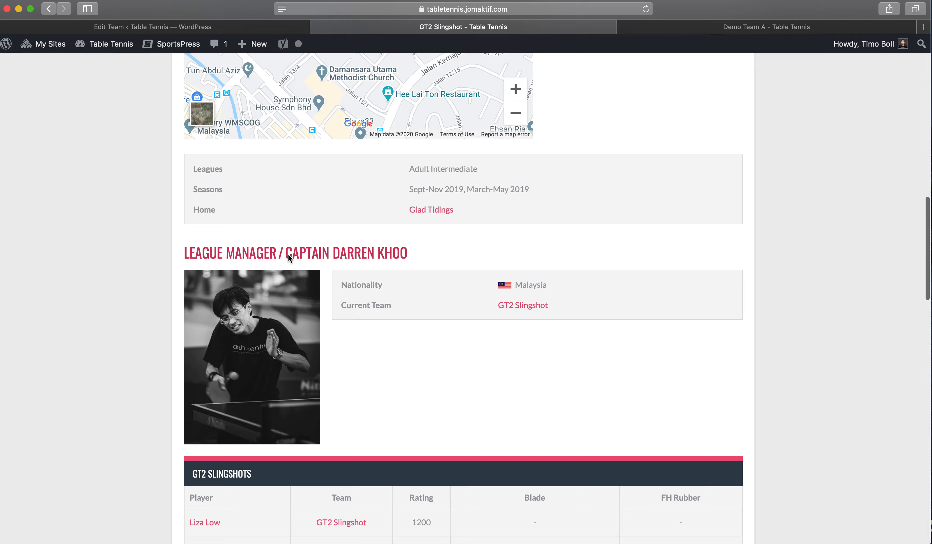
scroll(457, 255, down, 6)
scroll(455, 254, down, 5)
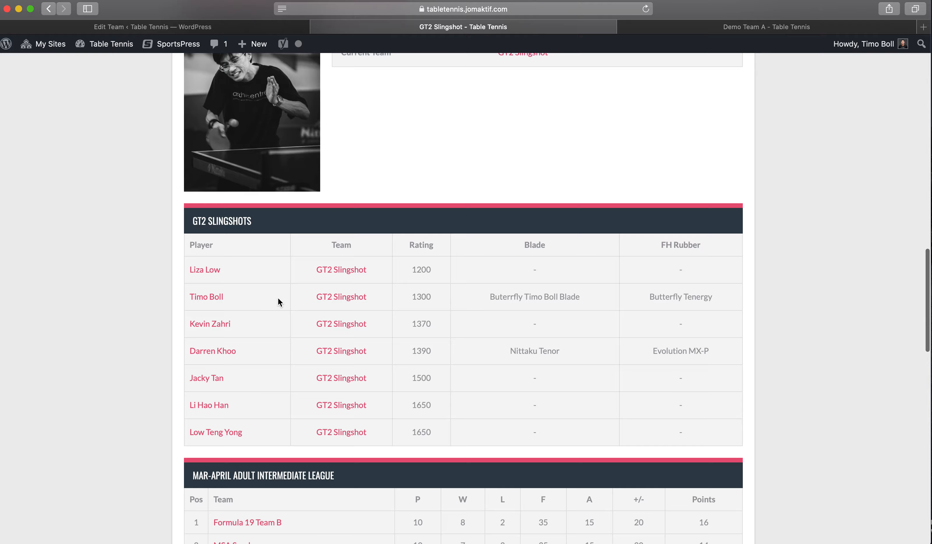
scroll(275, 303, down, 5)
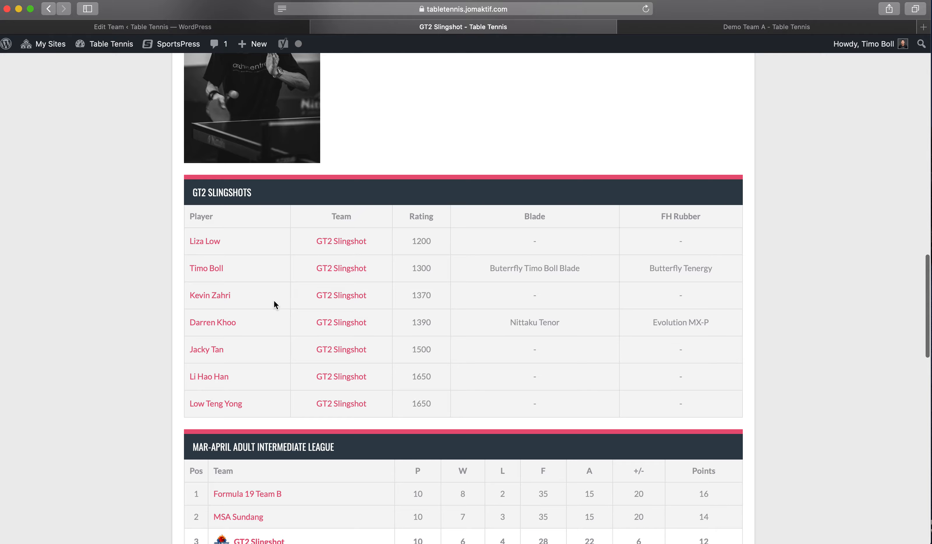
Examine the league standings and match results tables on the GT2 Slingshot page
scroll(274, 305, down, 5)
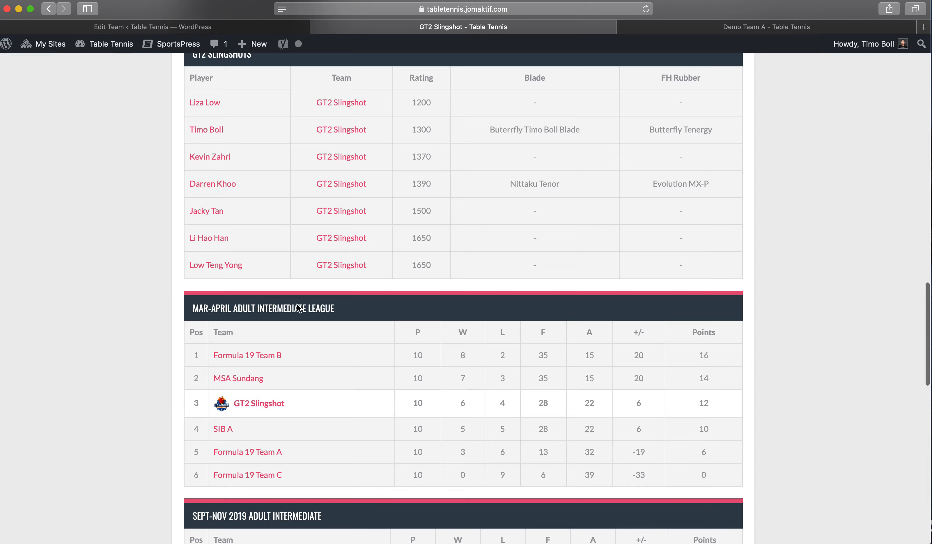
scroll(229, 308, down, 2)
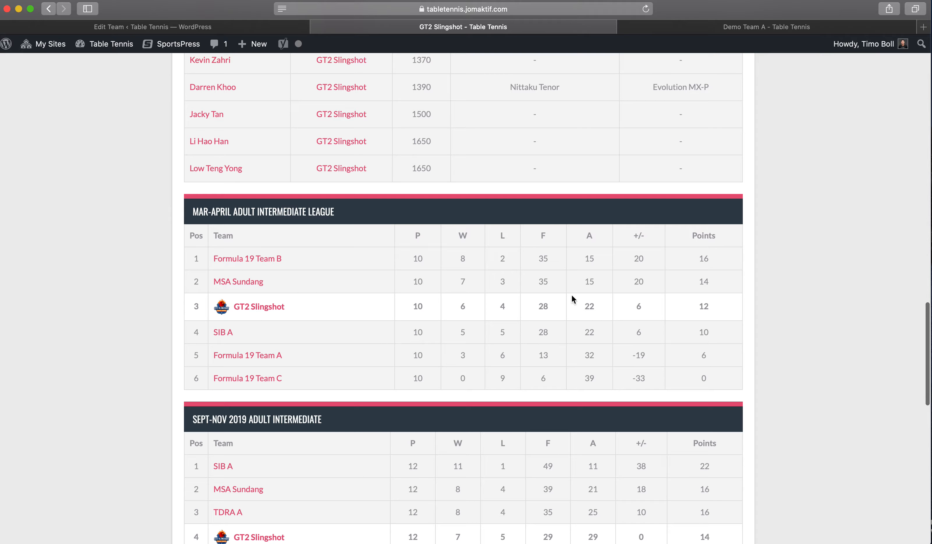
scroll(594, 303, down, 10)
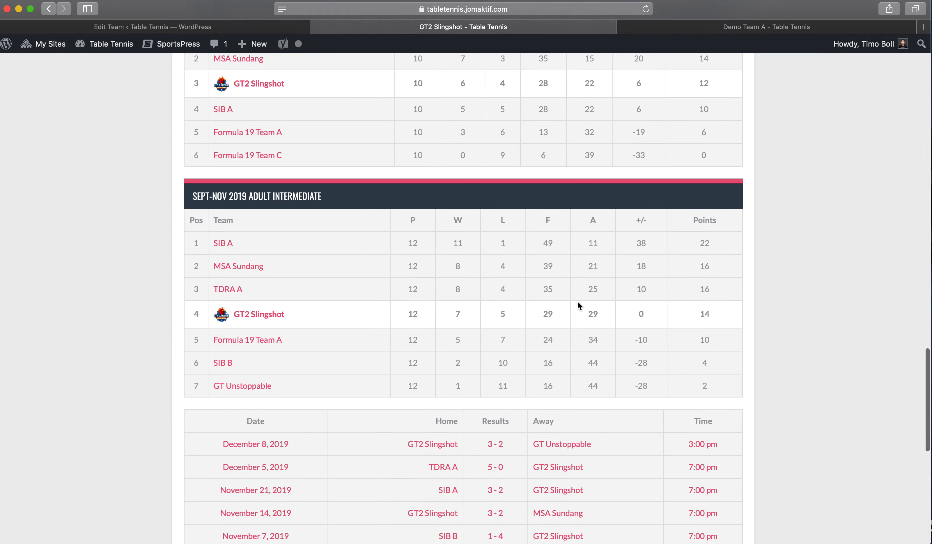
scroll(585, 318, down, 11)
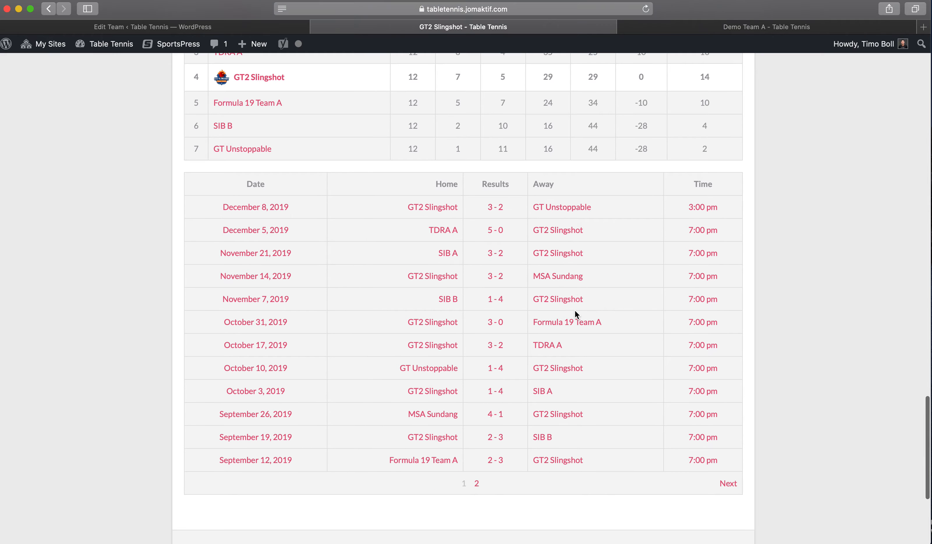
scroll(574, 310, up, 20)
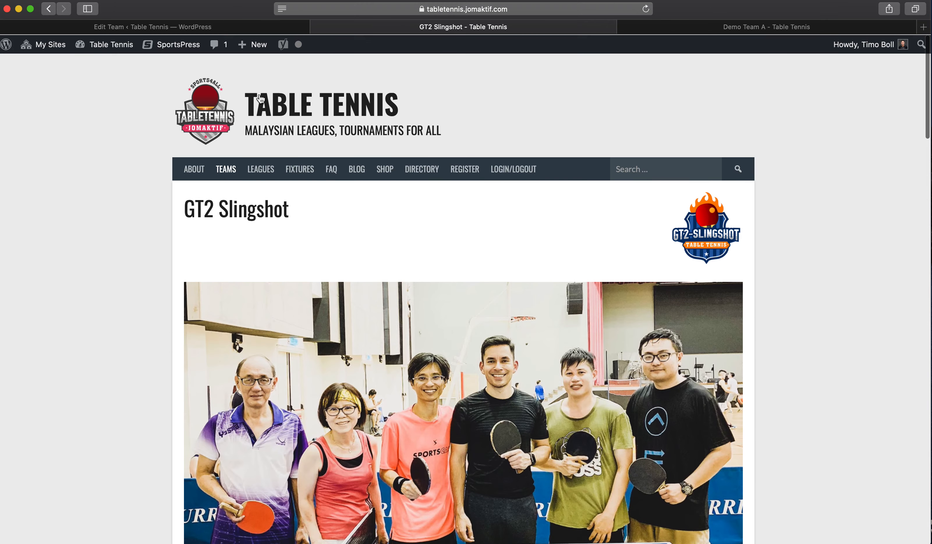
Return to the site administration and start a new player entry named Demo Player Two
click(129, 26)
scroll(589, 336, up, 10)
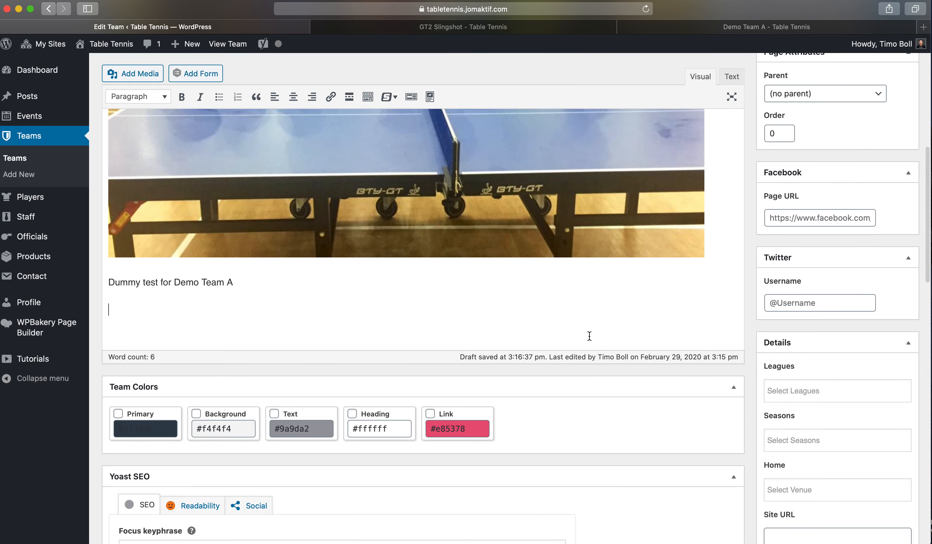
scroll(589, 335, up, 10)
mouse_move(39, 199)
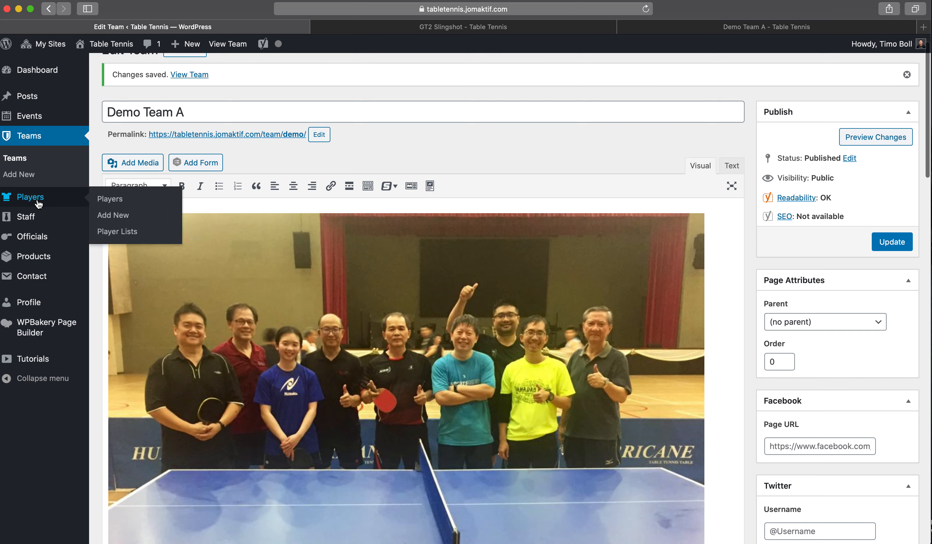
click(112, 201)
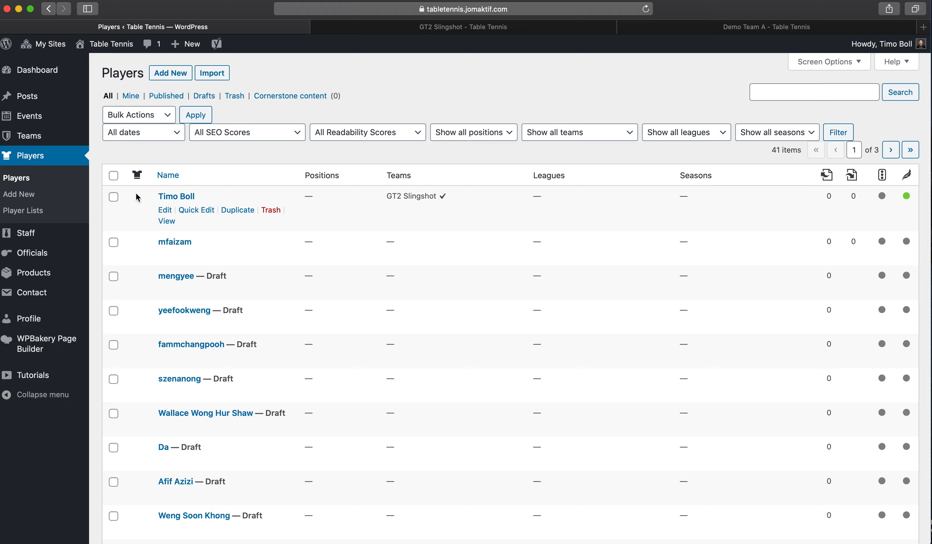
mouse_move(181, 192)
click(169, 75)
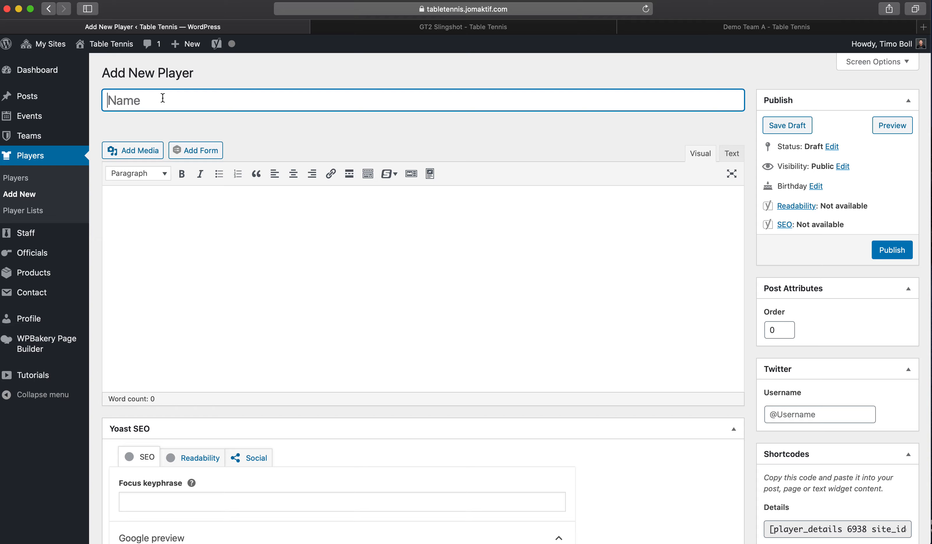
text(Dem )
text(Pa)
text(layer )
text(Two)
Assign Demo Team A as the current team of Demo Player Two
scroll(716, 308, down, 10)
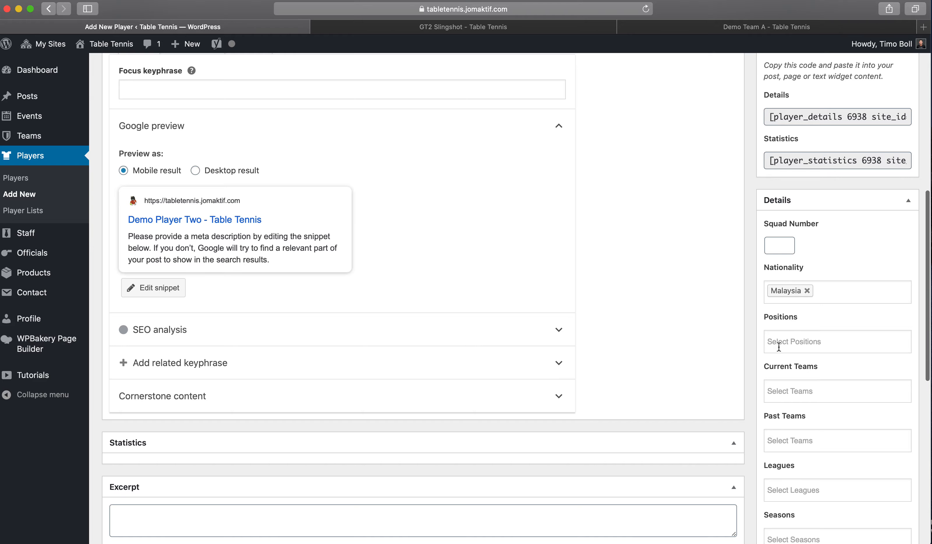
scroll(780, 351, down, 2)
click(781, 346)
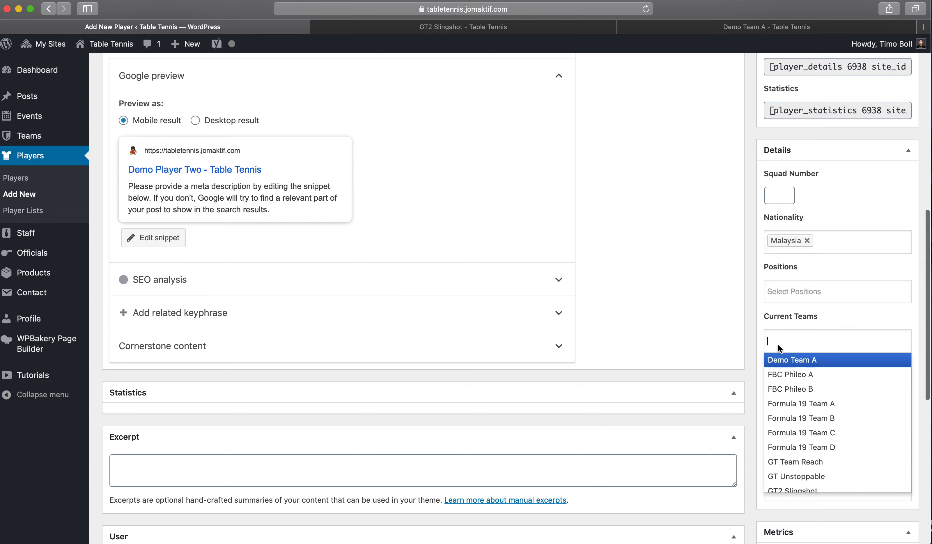
click(783, 360)
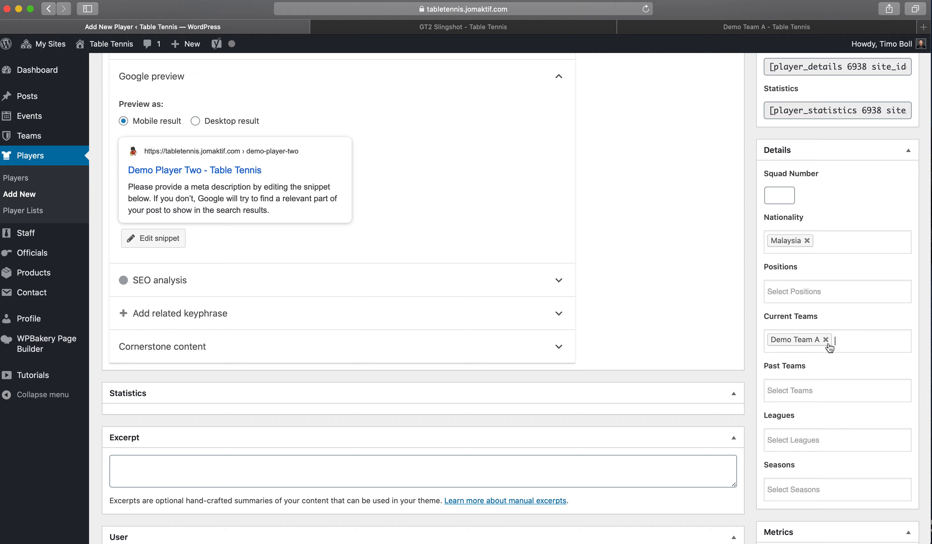
Look over the Metrics fields of Demo Player Two, leave them empty, and publish the player
scroll(839, 357, down, 5)
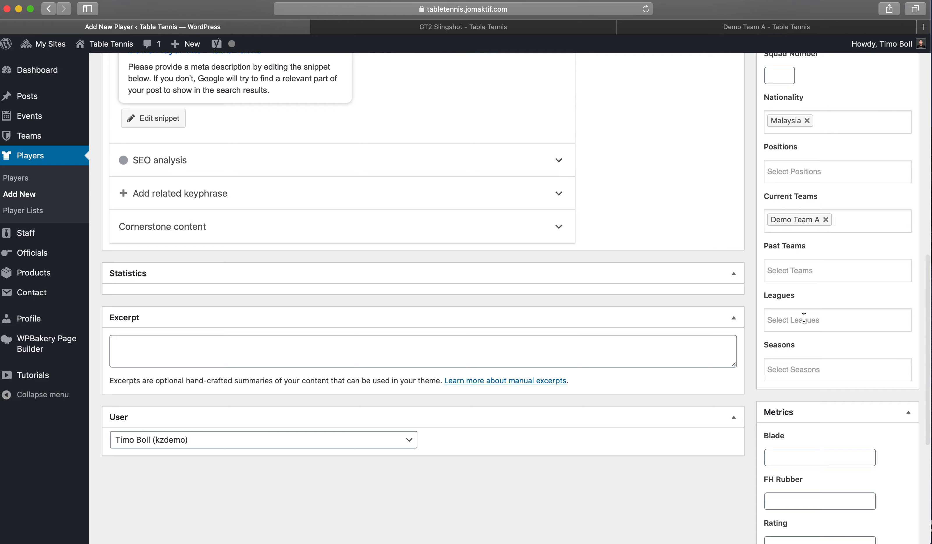
scroll(799, 299, down, 3)
click(789, 379)
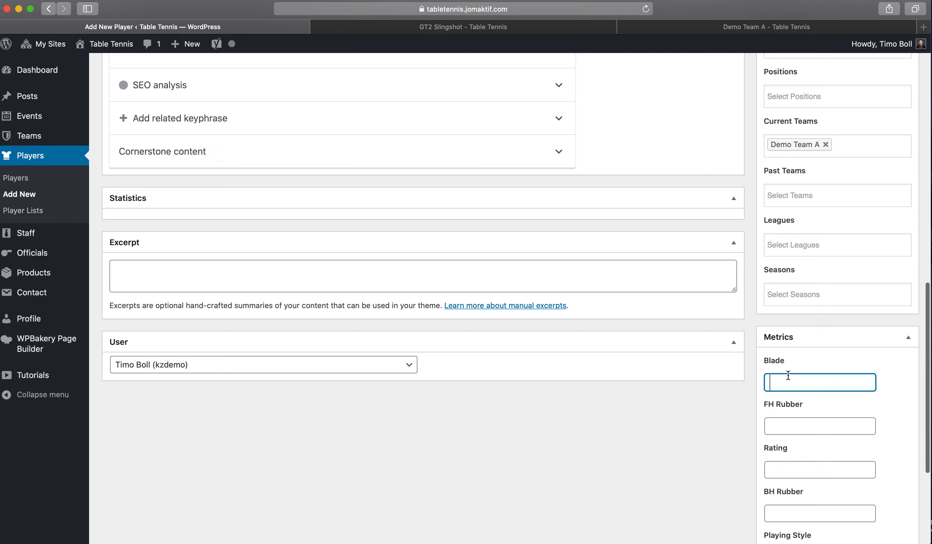
scroll(790, 402, down, 2)
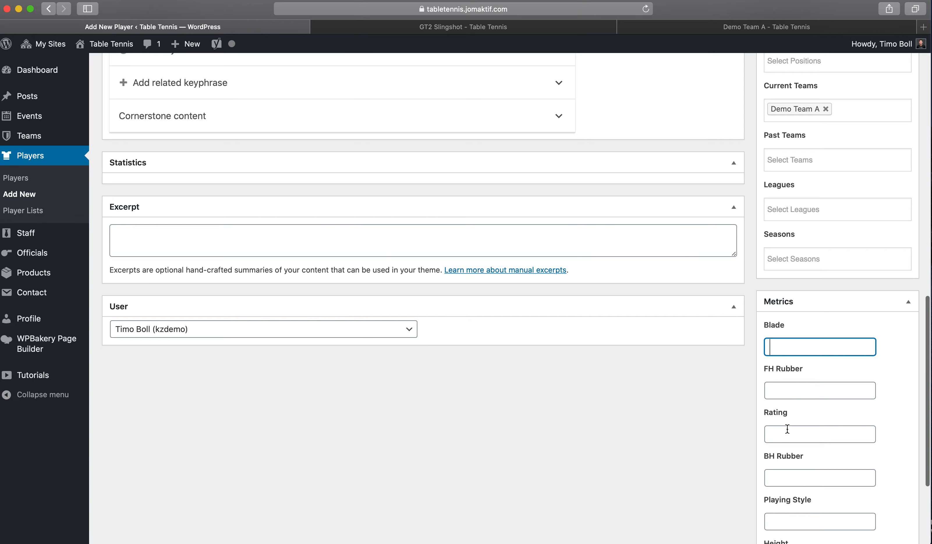
scroll(787, 428, down, 3)
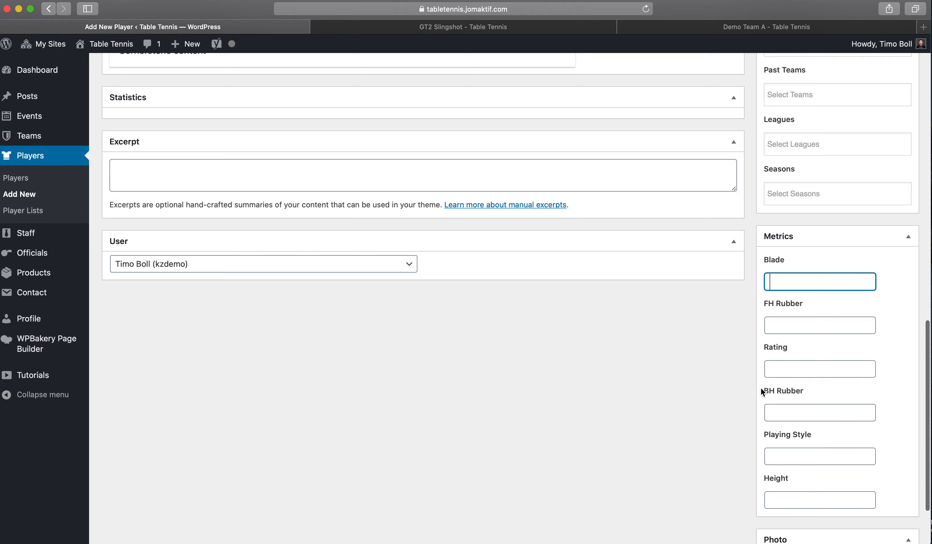
scroll(591, 375, up, 15)
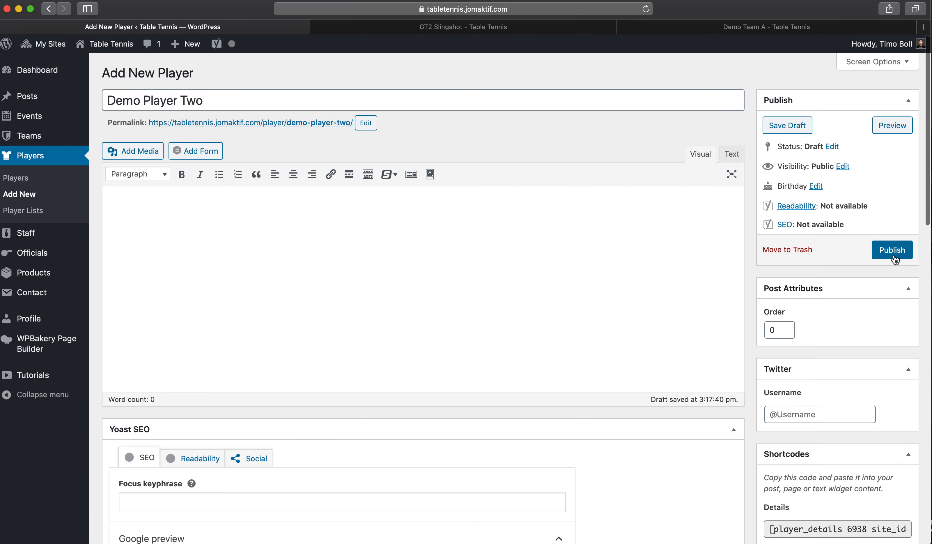
click(892, 251)
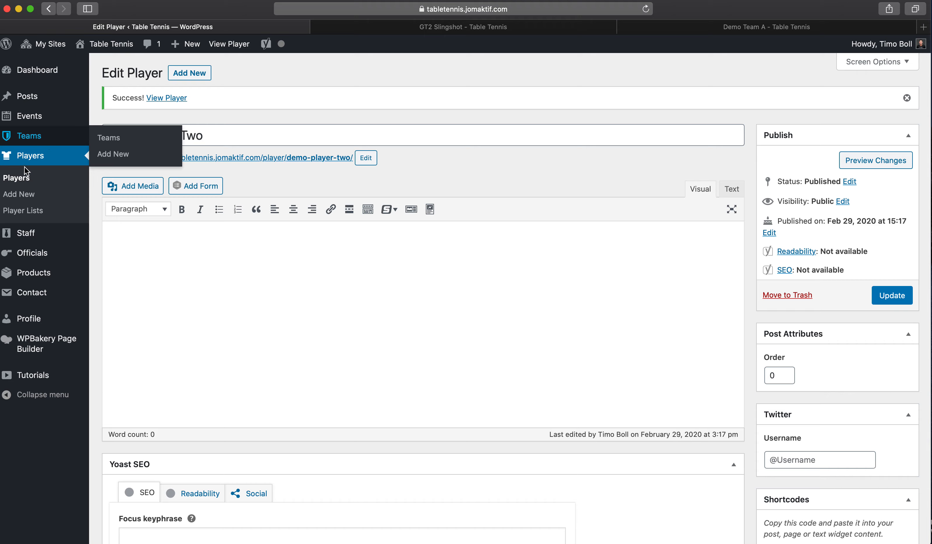
Check the new player in the players overview, then open Demo Team A for editing and review its League Tables and Player Lists
click(22, 176)
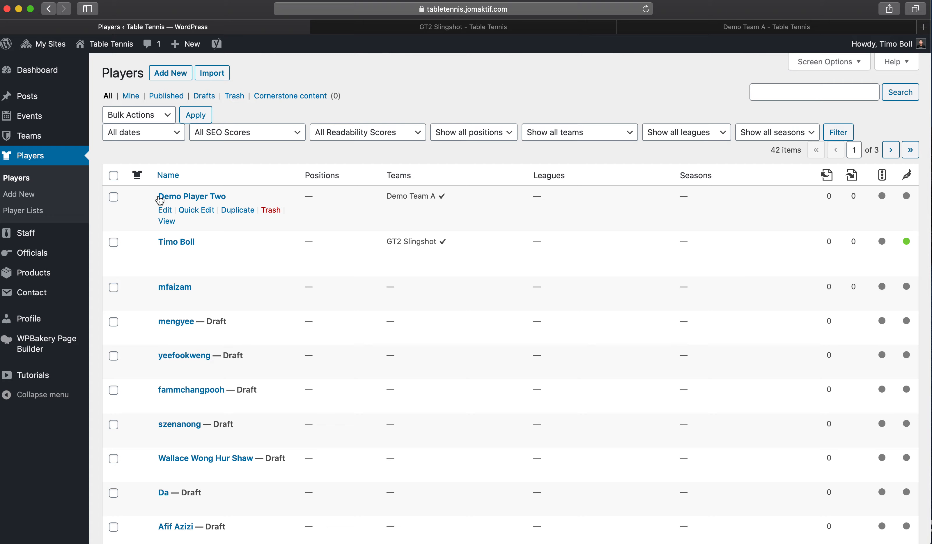
mouse_move(26, 142)
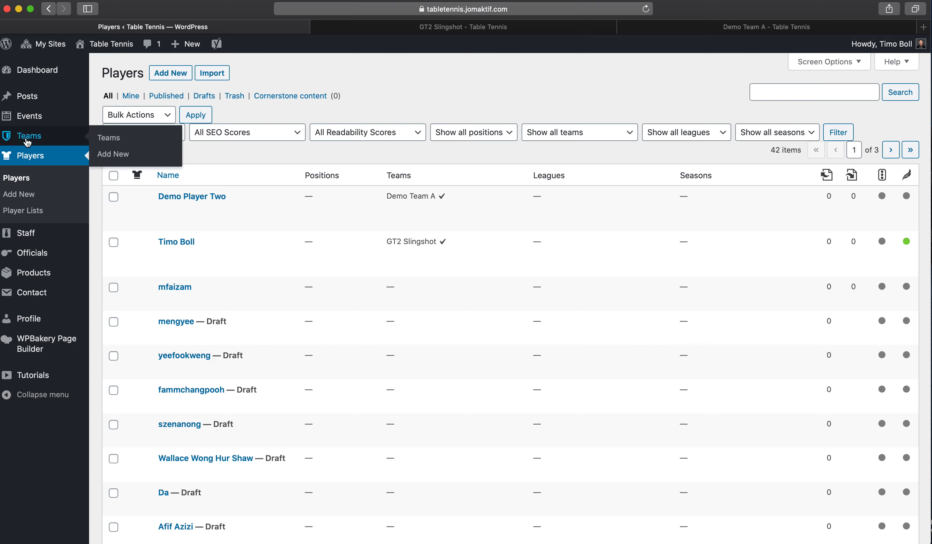
click(108, 138)
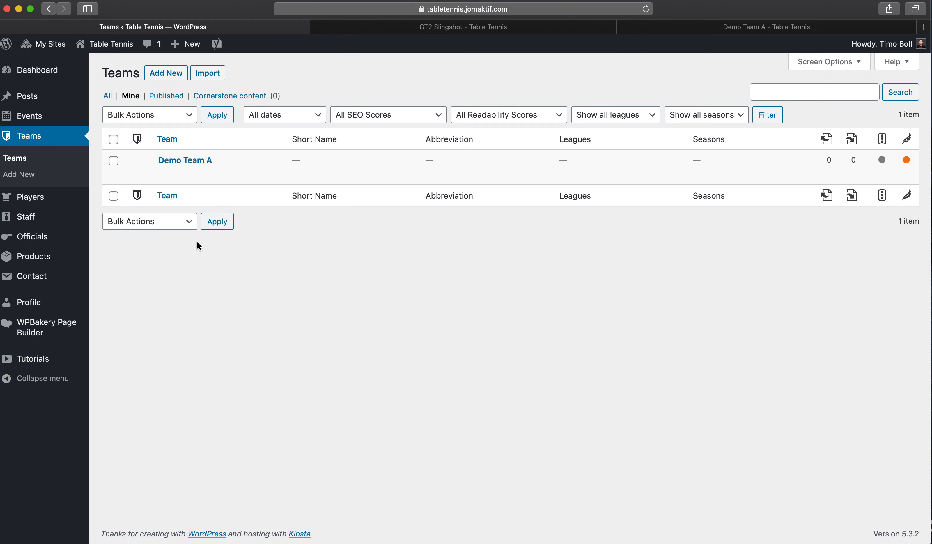
click(167, 171)
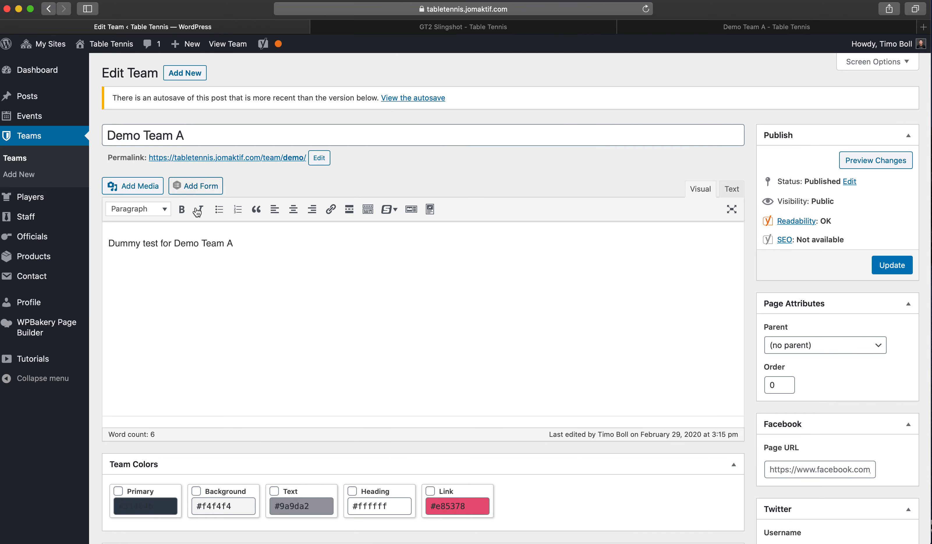
scroll(204, 216, down, 12)
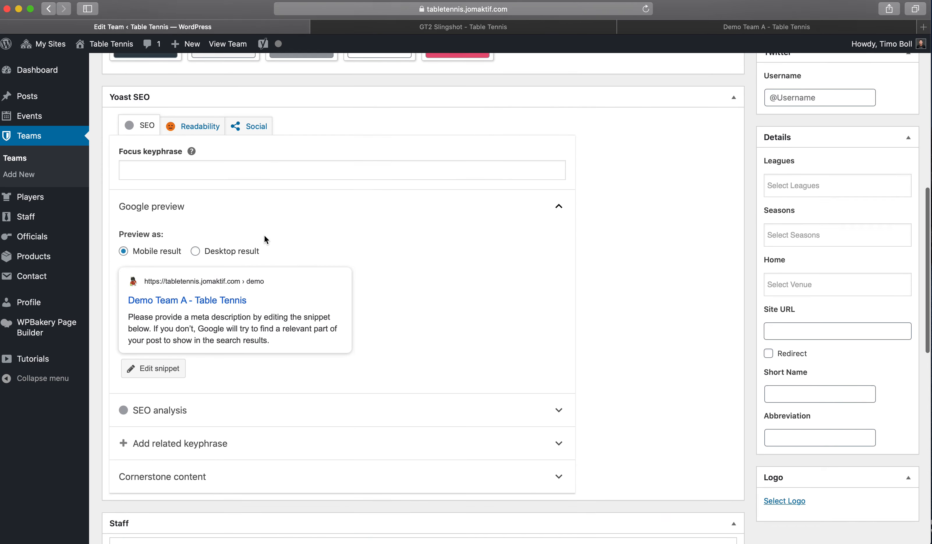
scroll(265, 239, down, 9)
scroll(264, 236, down, 2)
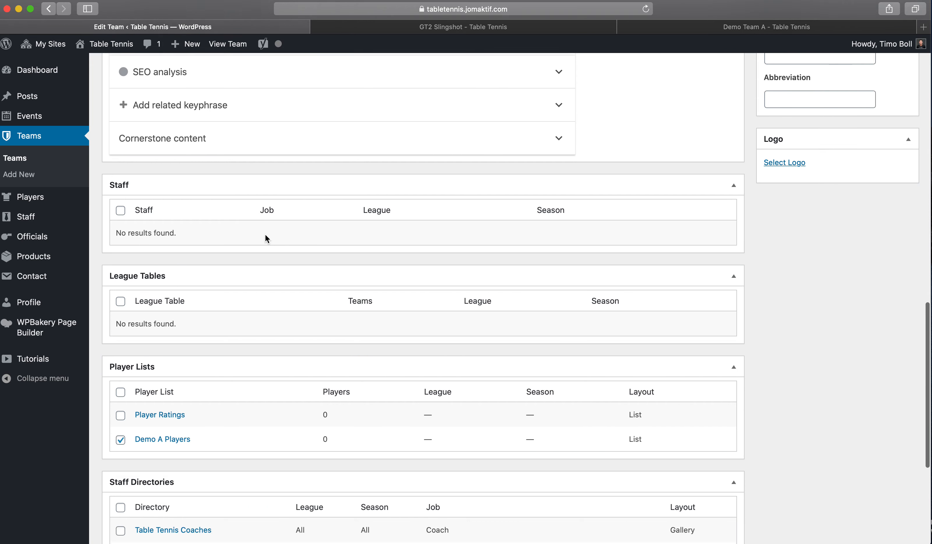
scroll(267, 305, down, 2)
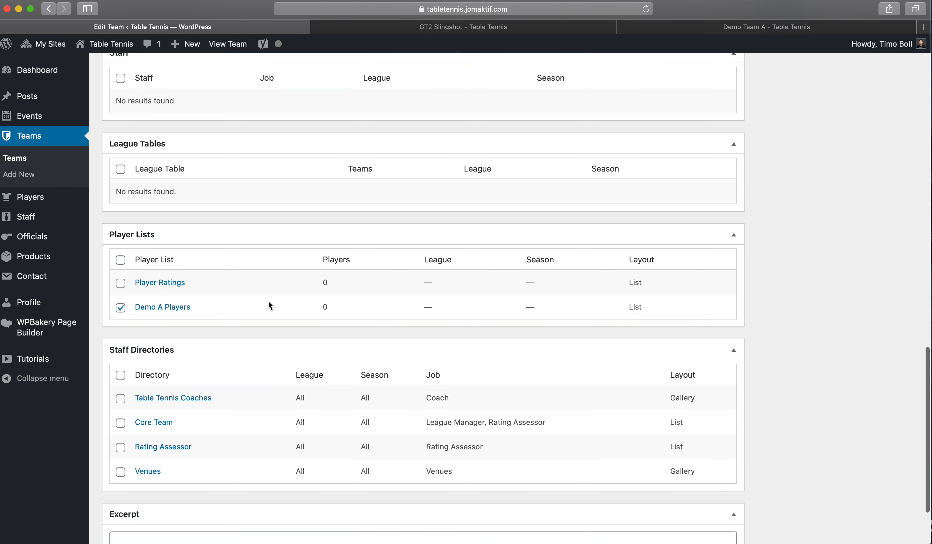
scroll(359, 309, up, 20)
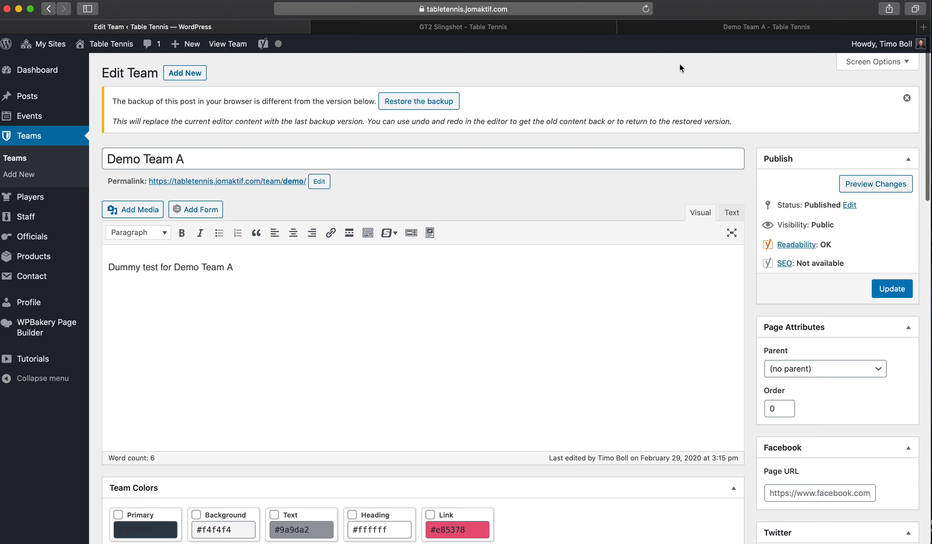
Check the Demo A Players list on the public Demo Team A page and return to the team editor
click(515, 26)
scroll(597, 163, down, 1)
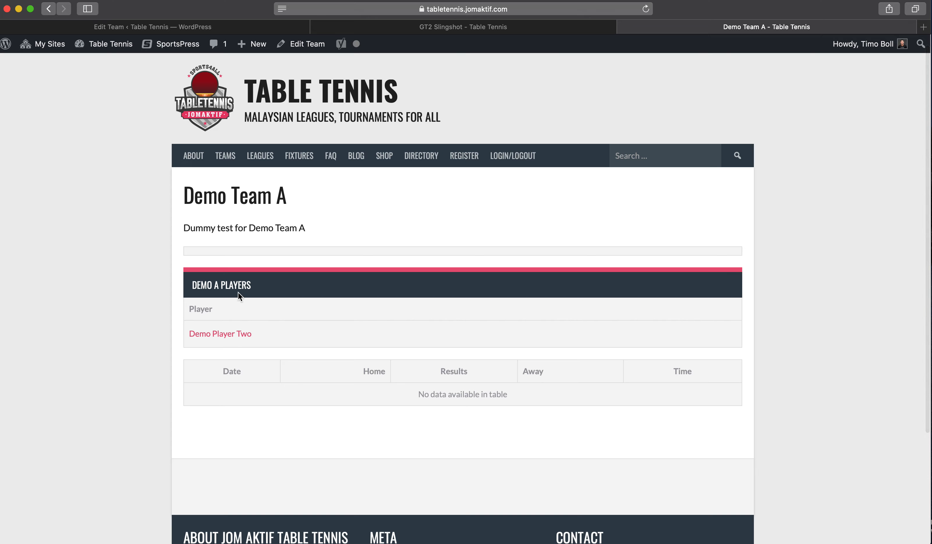
click(390, 25)
click(261, 27)
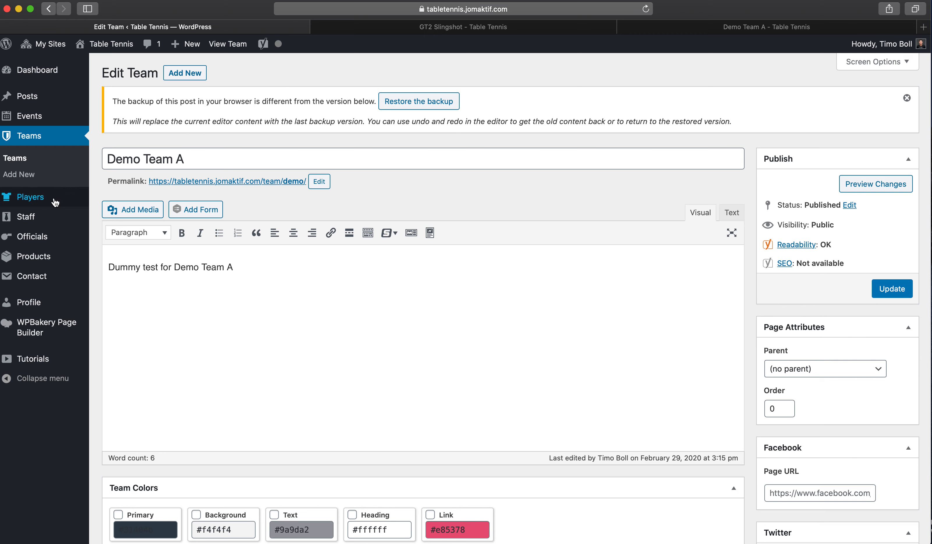
Open the existing GT2 Slingshot player's profile and replace the current team with Demo Team A
mouse_move(40, 198)
click(113, 201)
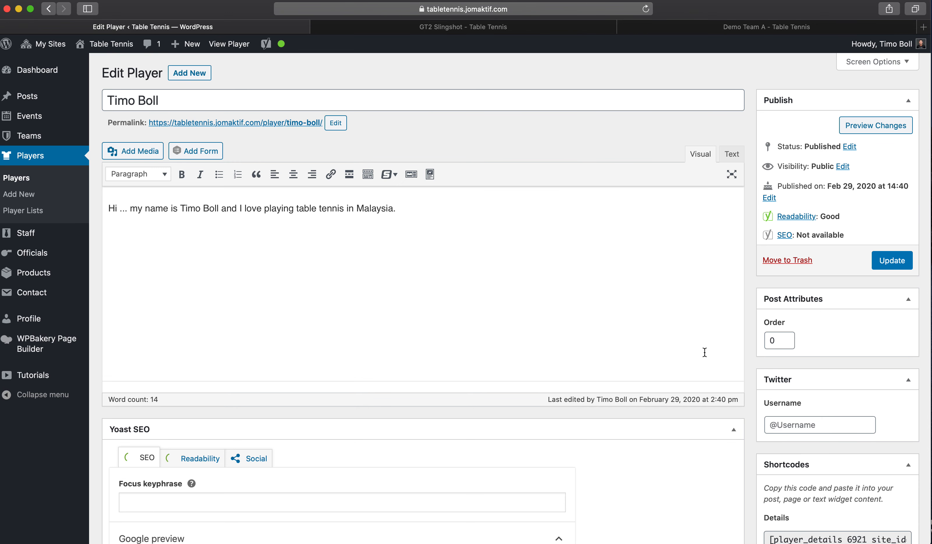
scroll(705, 351, down, 10)
scroll(706, 350, down, 5)
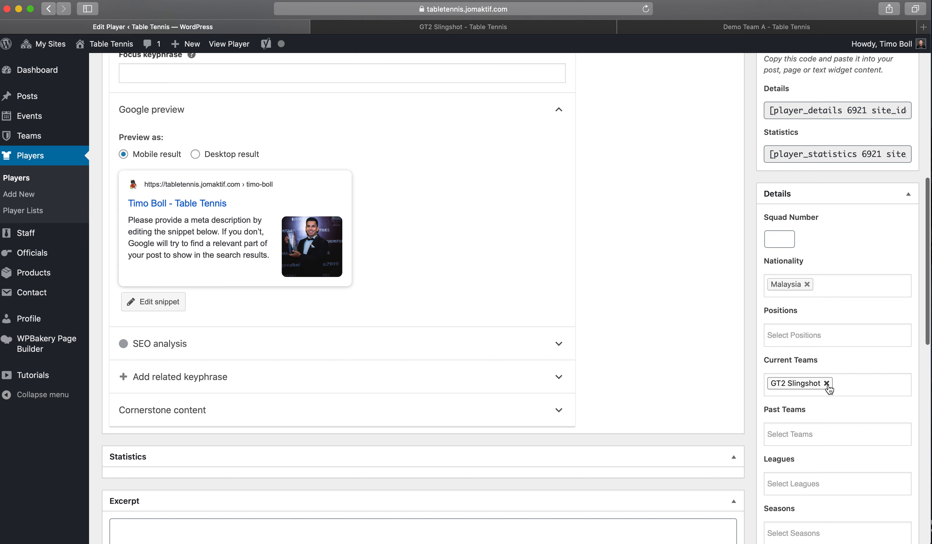
click(826, 383)
click(812, 403)
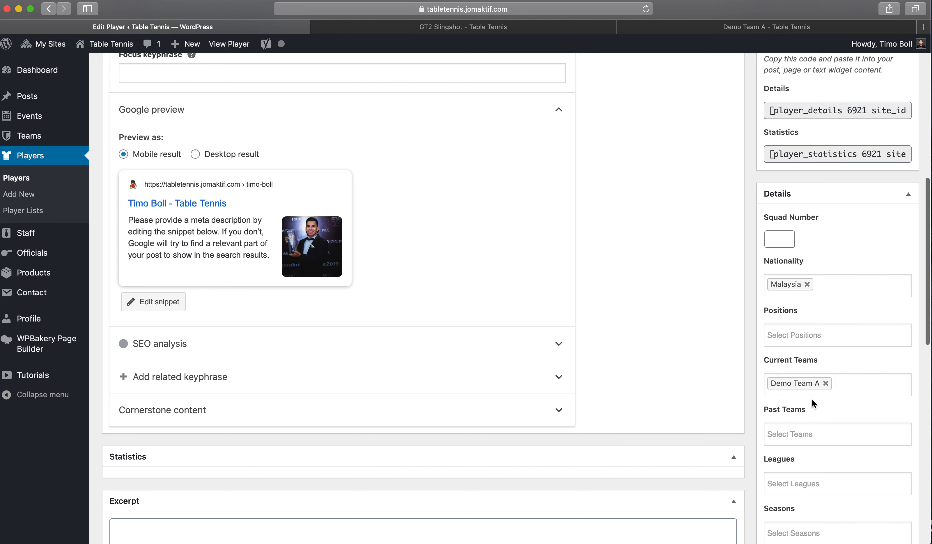
Review the linked user and metrics in the reassigned player's profile and save the changes
scroll(812, 398, up, 3)
scroll(814, 398, up, 1)
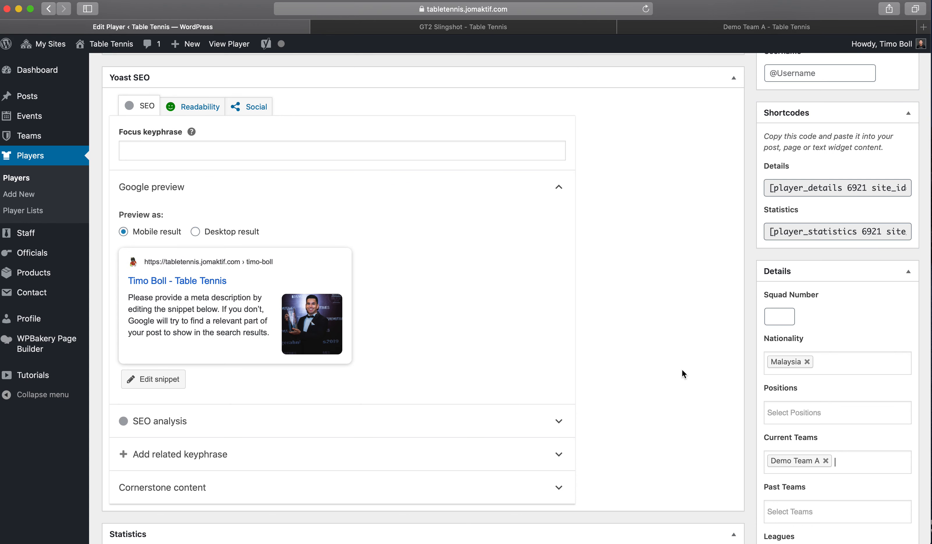
scroll(672, 369, down, 18)
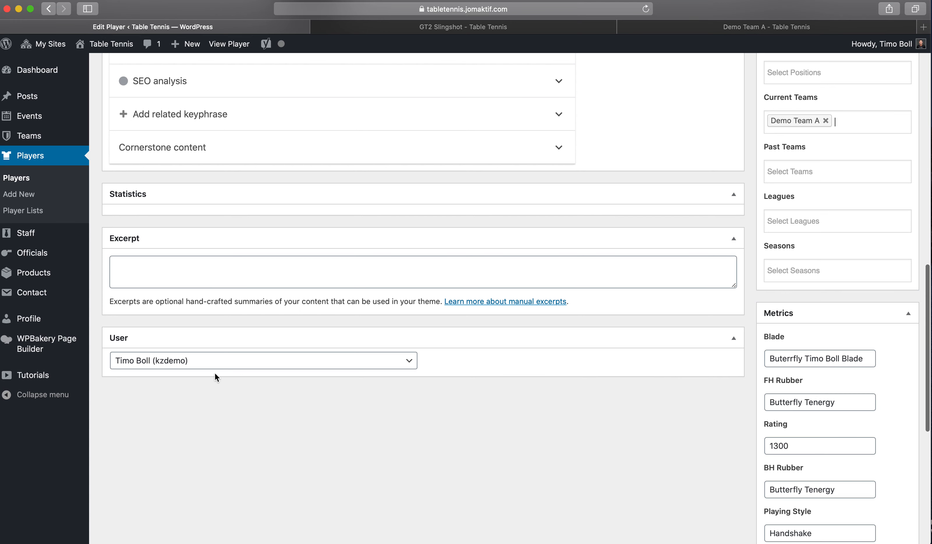
scroll(692, 391, up, 20)
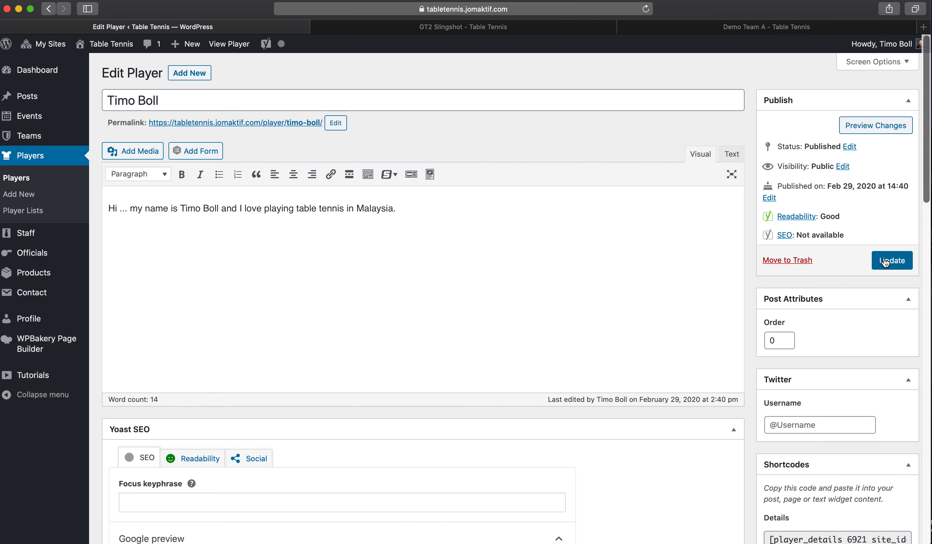
click(886, 262)
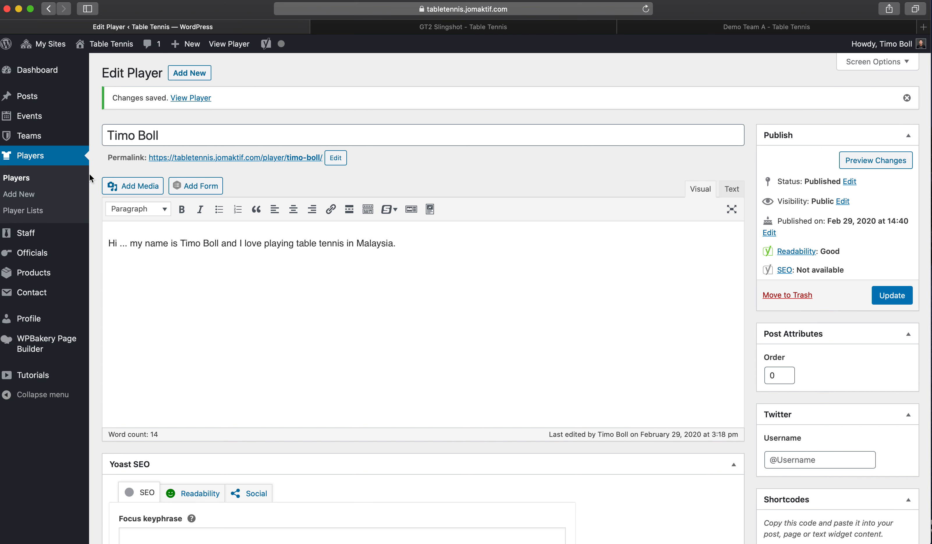
Reload the public Demo Team A page to check its player list after the team reassignment
click(679, 27)
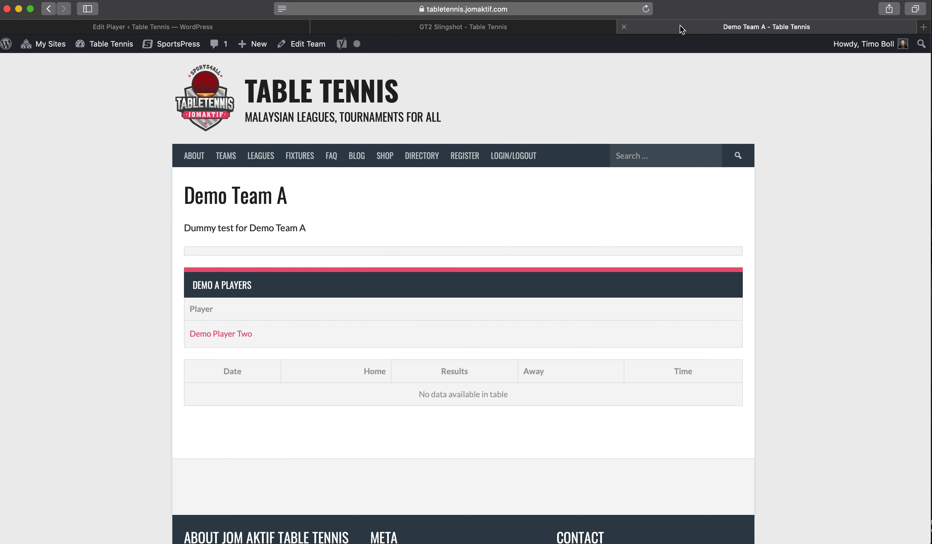
click(92, 26)
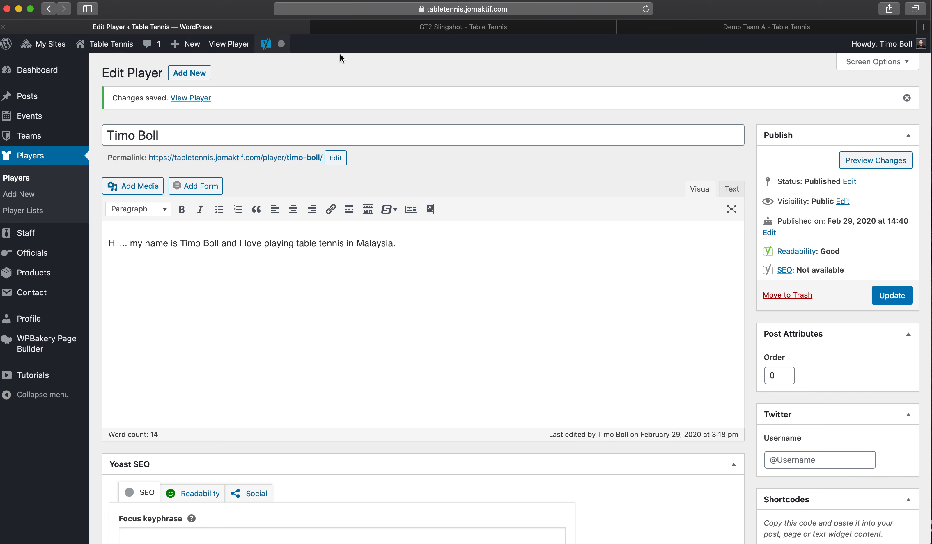
click(894, 296)
click(719, 28)
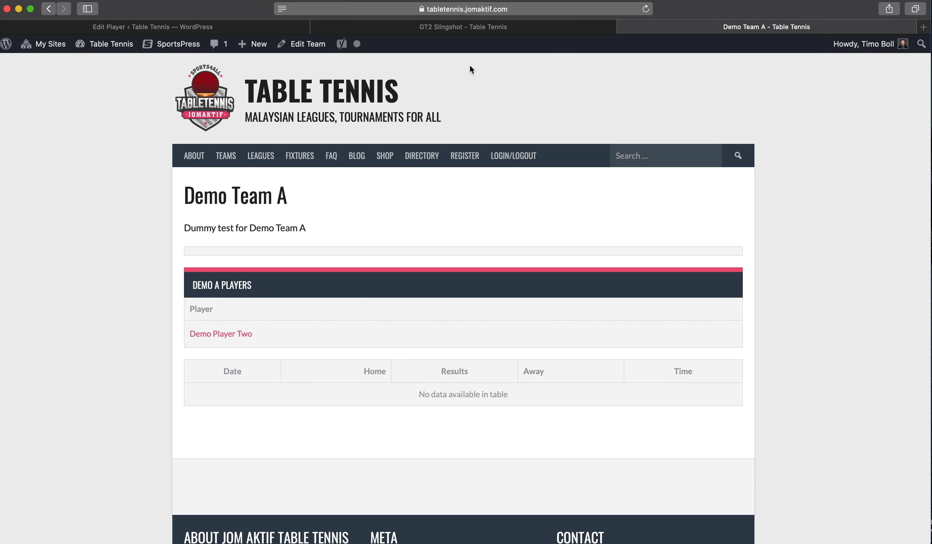
click(646, 9)
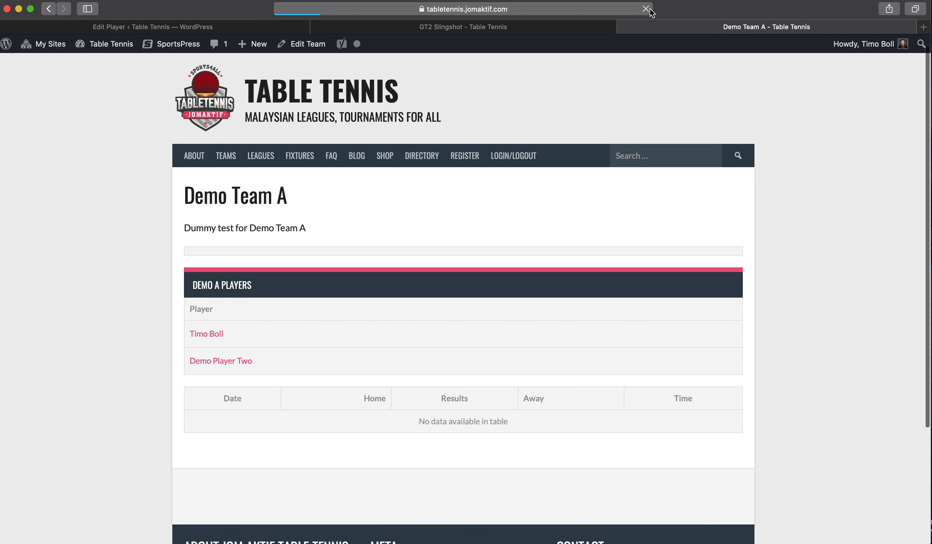